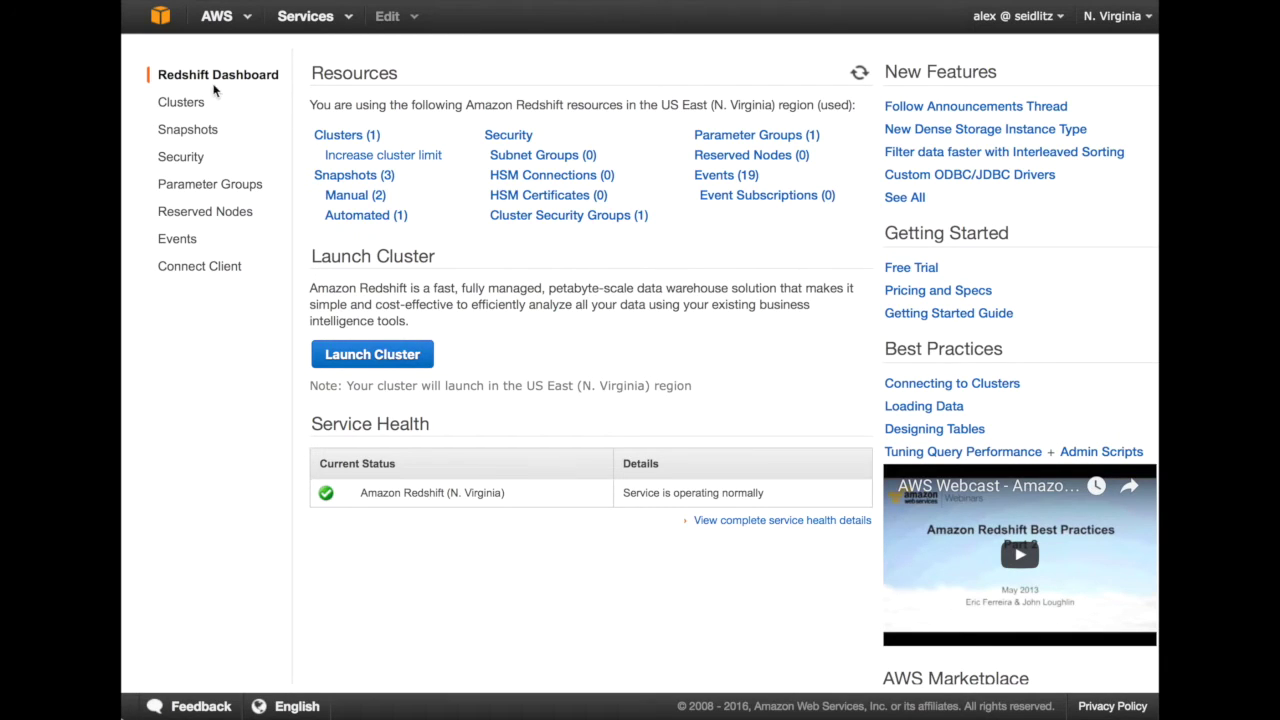
# Open the simba cluster's configuration and select its endpoint hostname without the port.
pyautogui.click(343, 138)
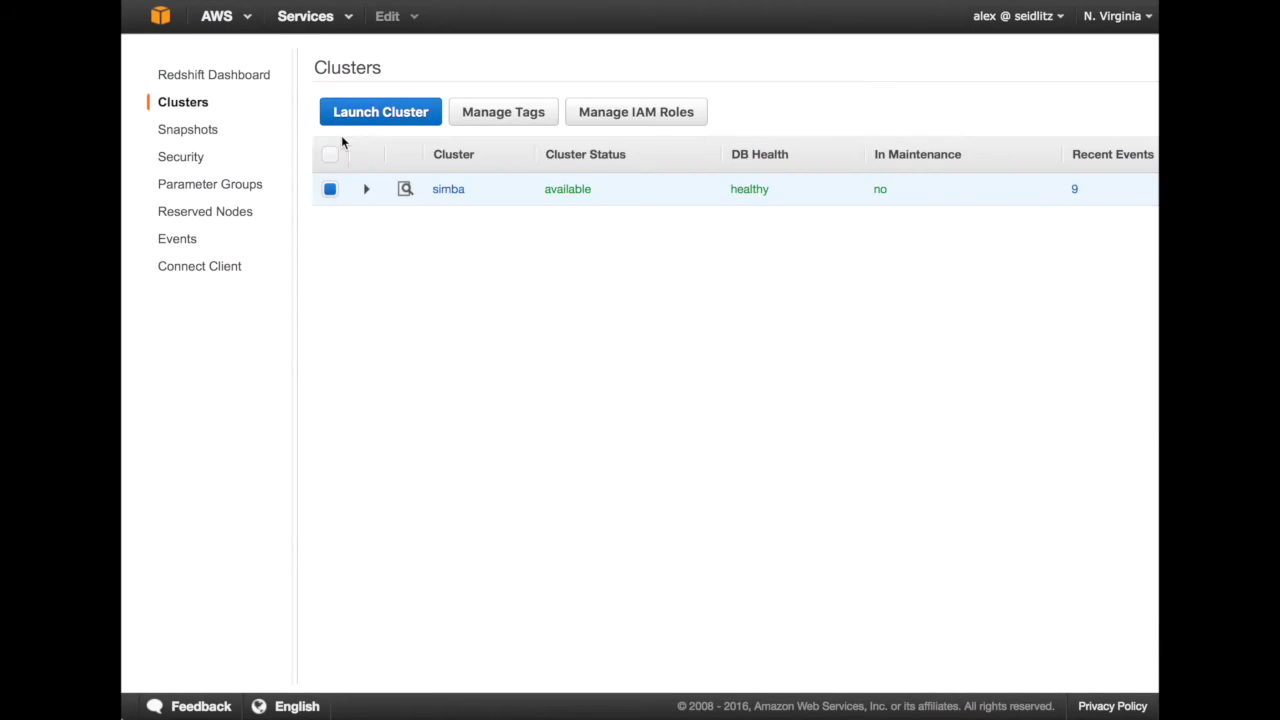
pyautogui.click(449, 190)
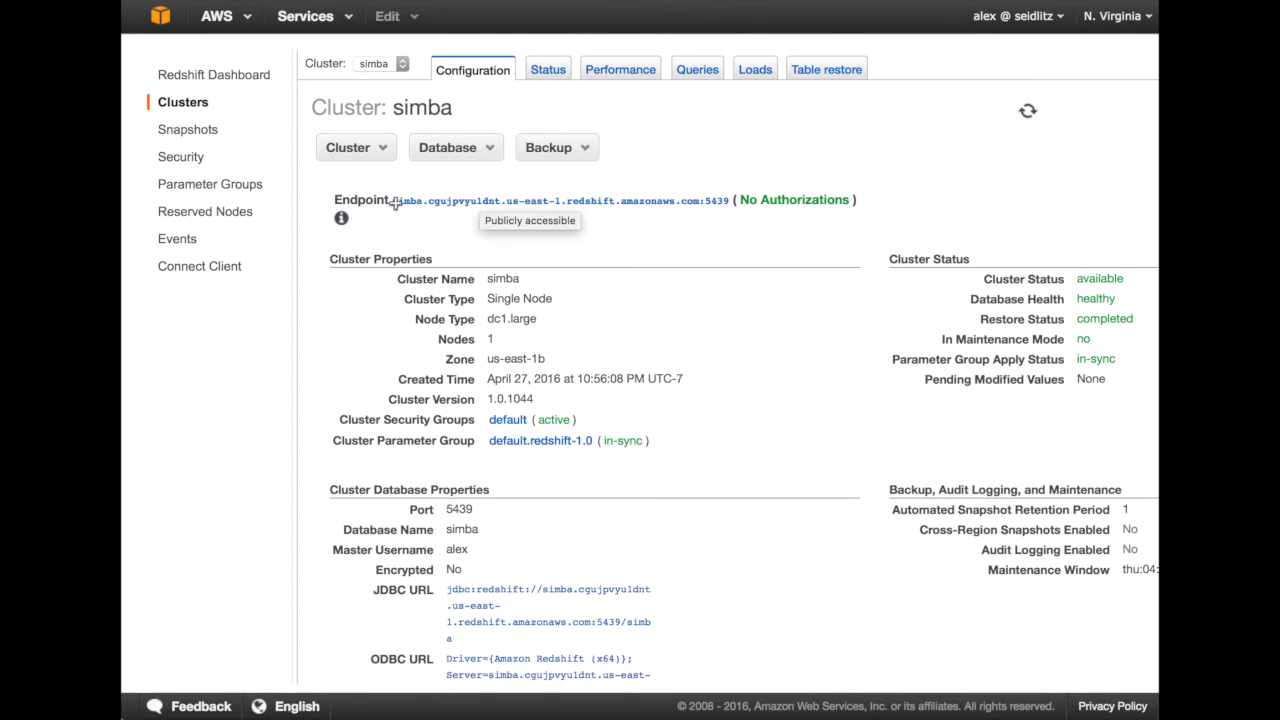
pyautogui.click(469, 205)
pyautogui.moveTo(392, 201); pyautogui.dragTo(729, 203)
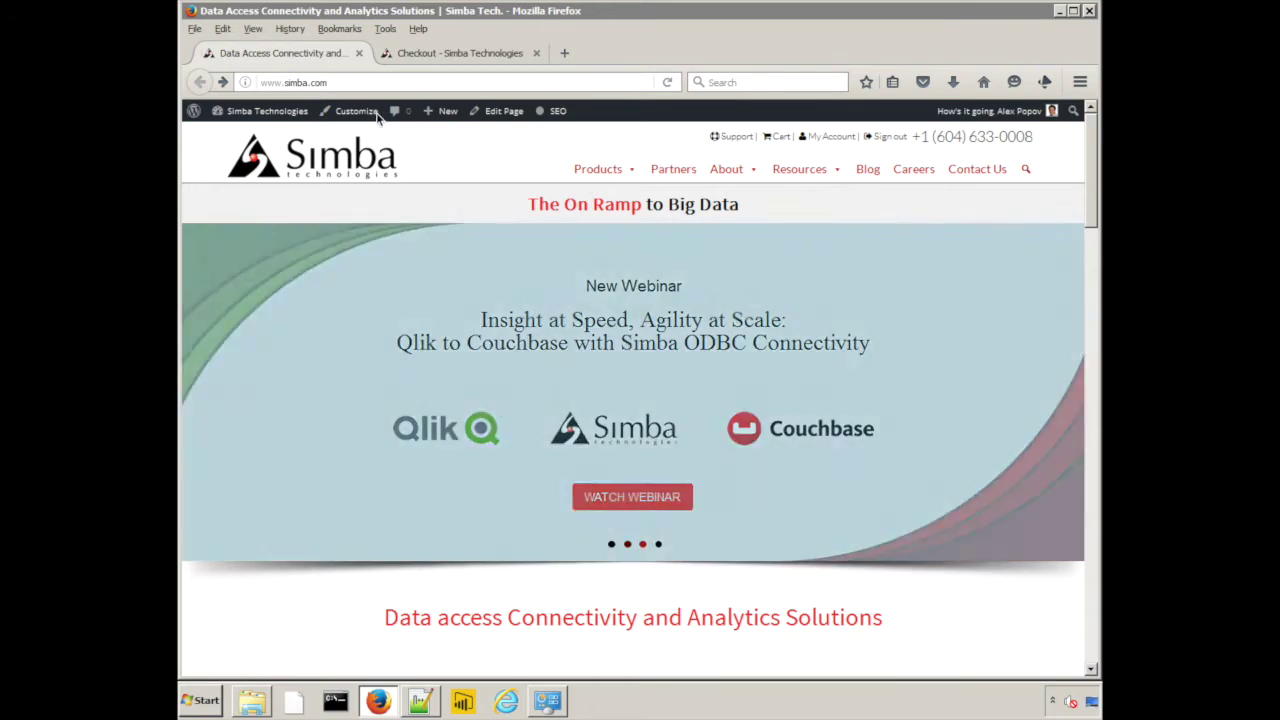
pyautogui.click(640, 360)
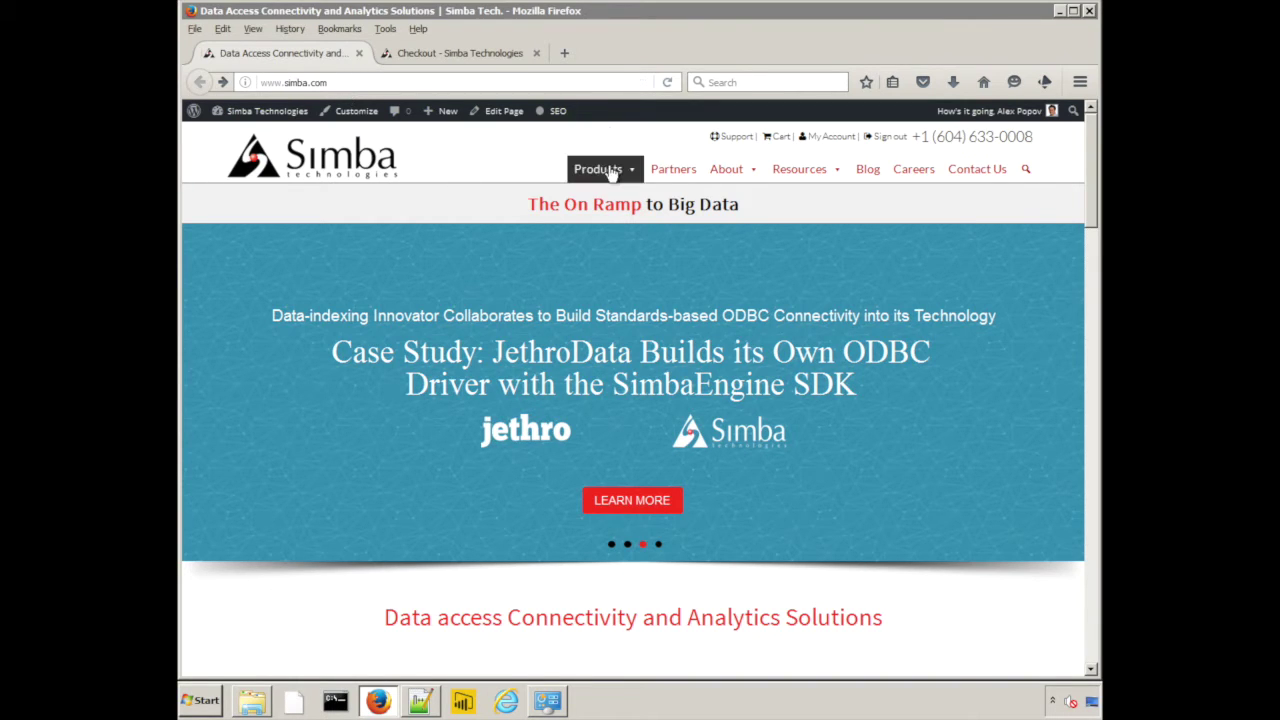
# Open Simba's Redshift ODBC and JDBC Drivers page from the Products menu.
pyautogui.moveTo(606, 169)
pyautogui.click(749, 265)
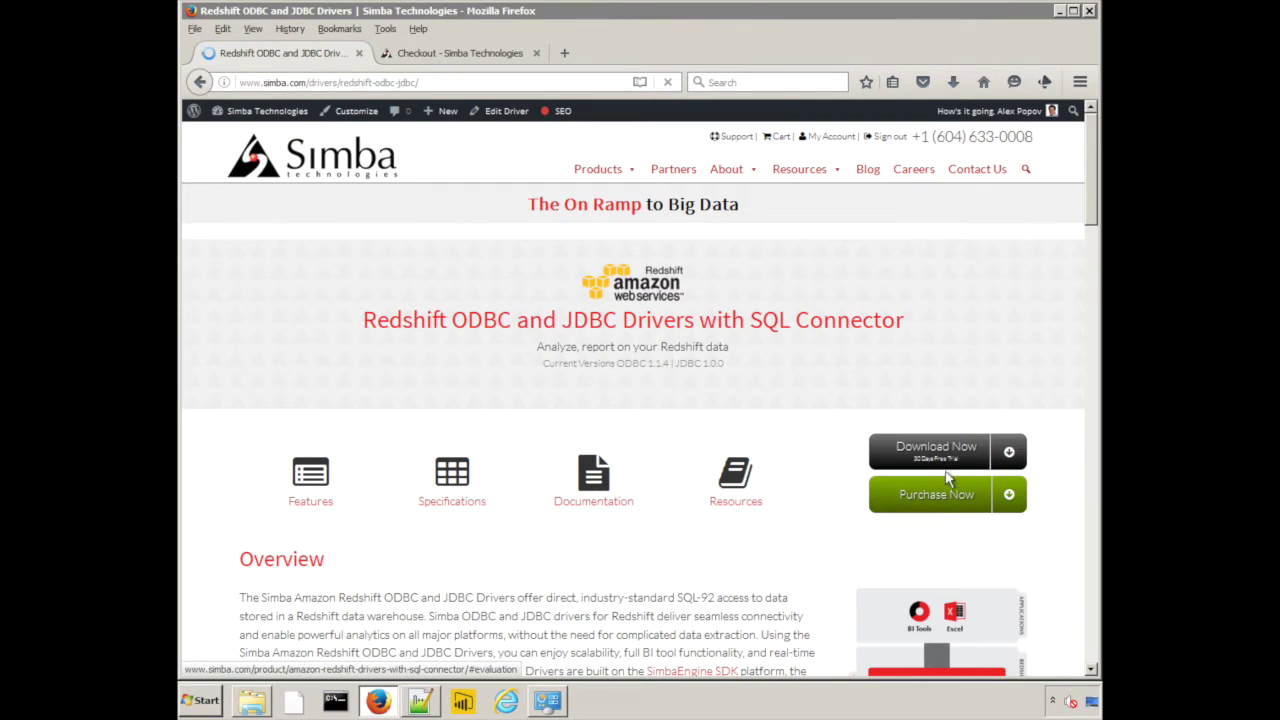
pyautogui.click(200, 700)
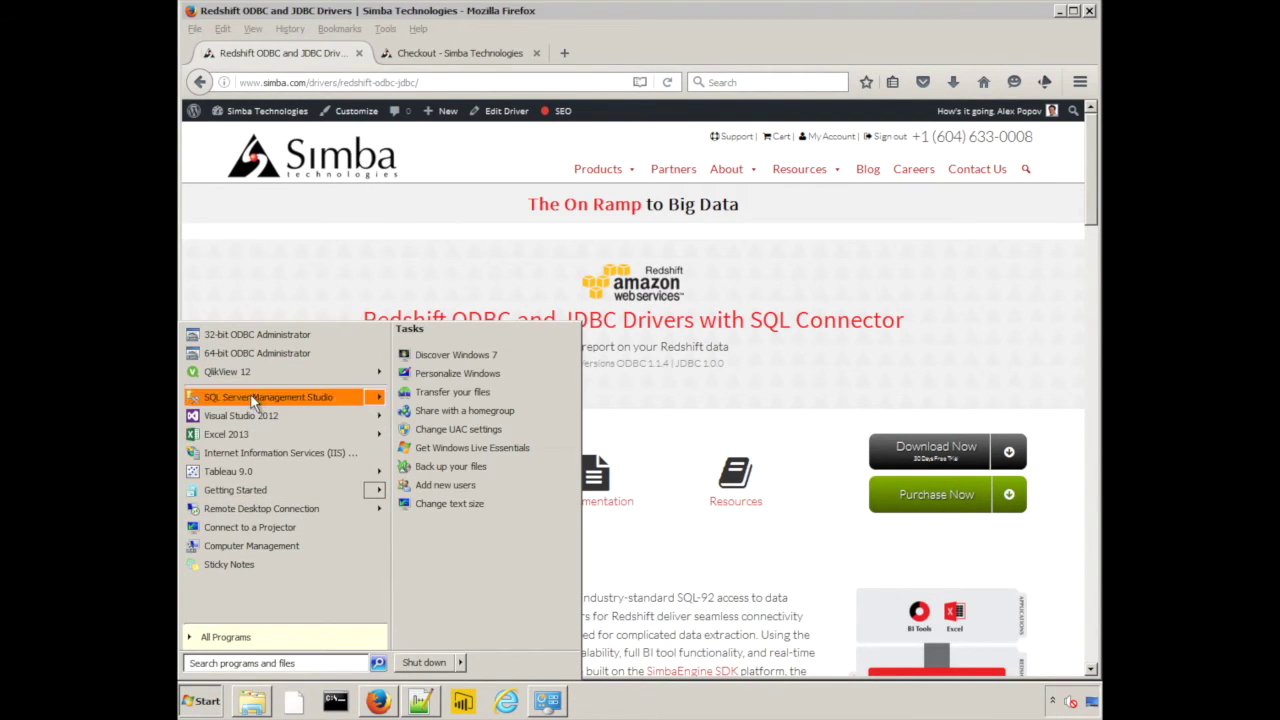
# In the ODBC Administrator, add a user DSN using the Simba Amazon Redshift ODBC Driver.
pyautogui.click(297, 362)
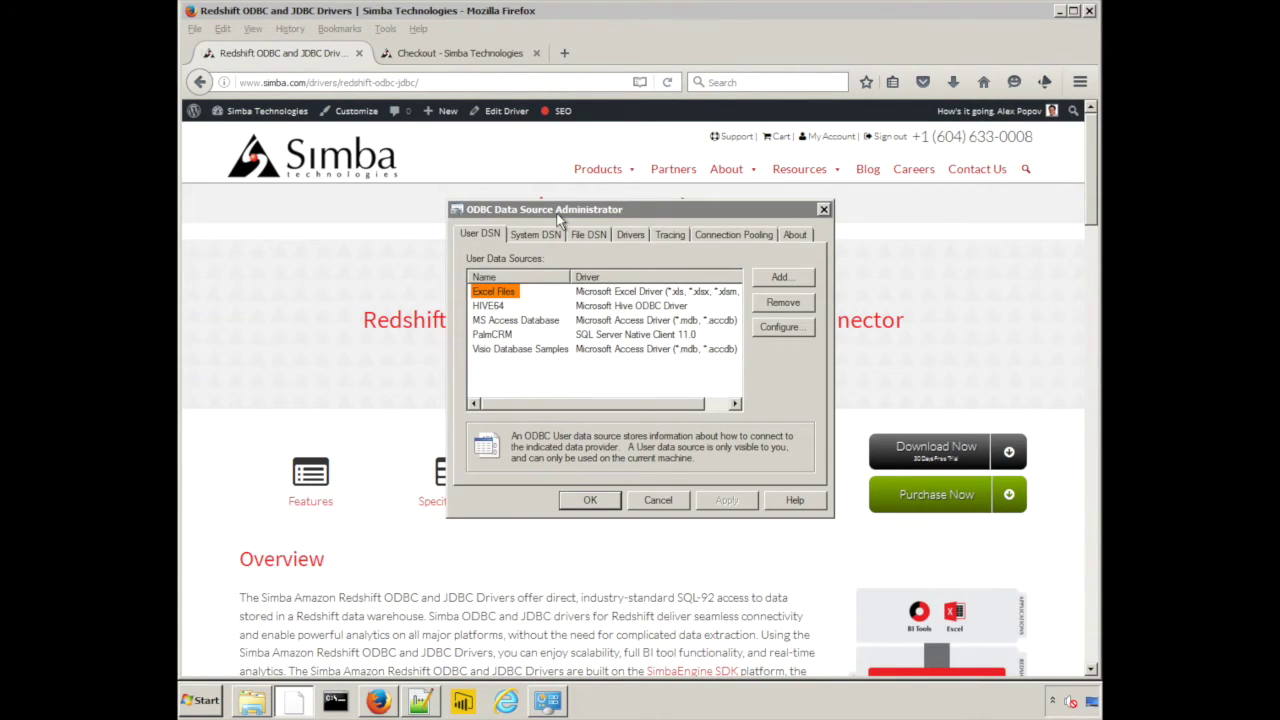
pyautogui.click(792, 274)
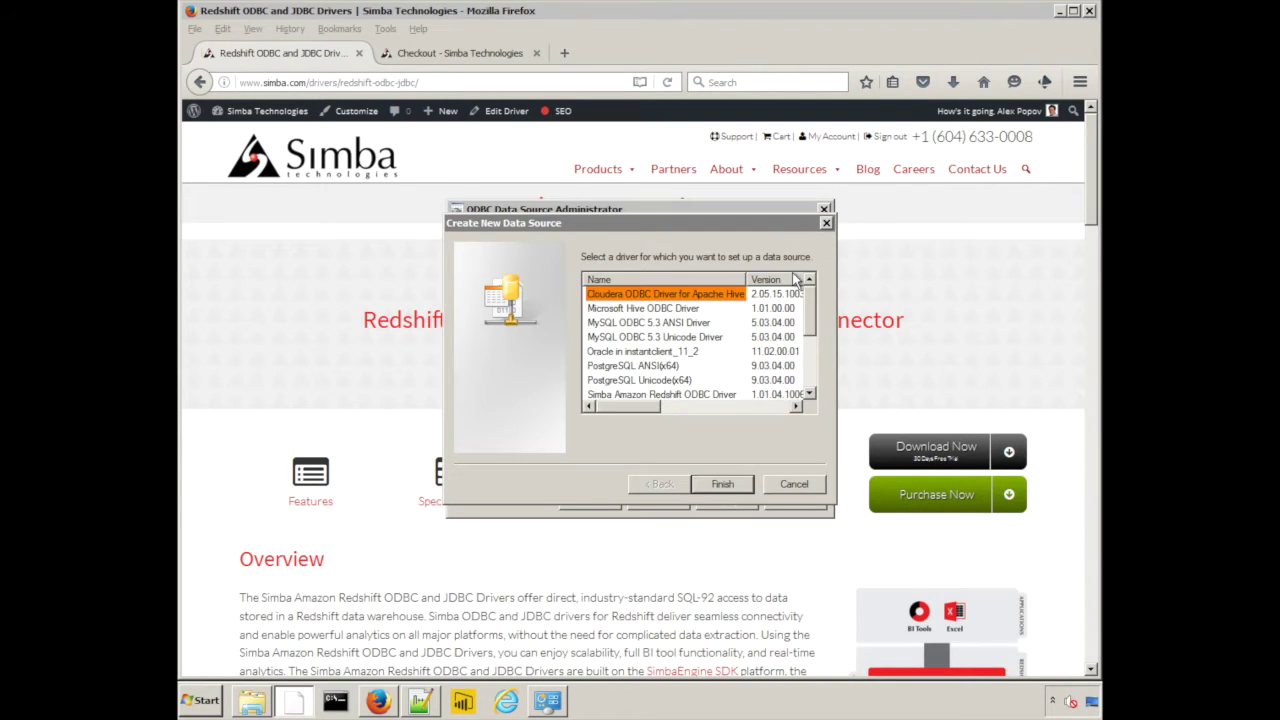
pyautogui.click(677, 394)
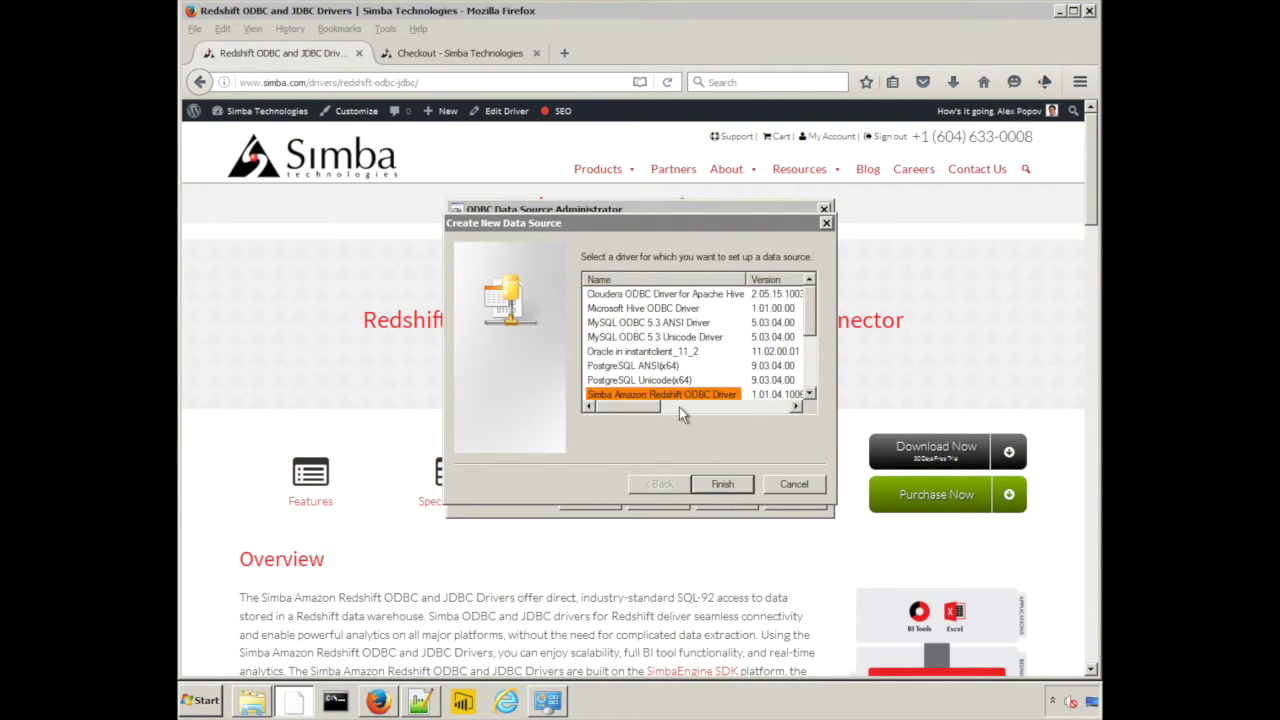
pyautogui.click(722, 485)
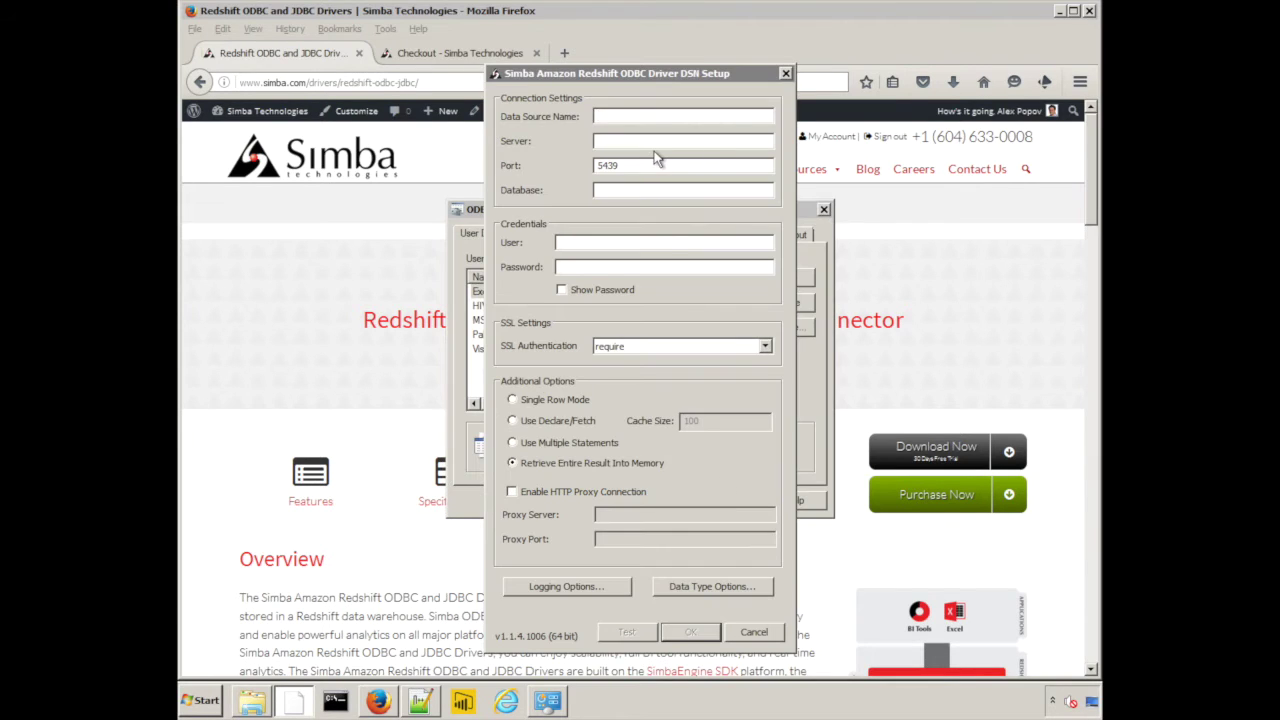
# Name the DSN 'Demo', paste the cluster endpoint as Server, and enter the movielens database and password.
pyautogui.write('Demo')
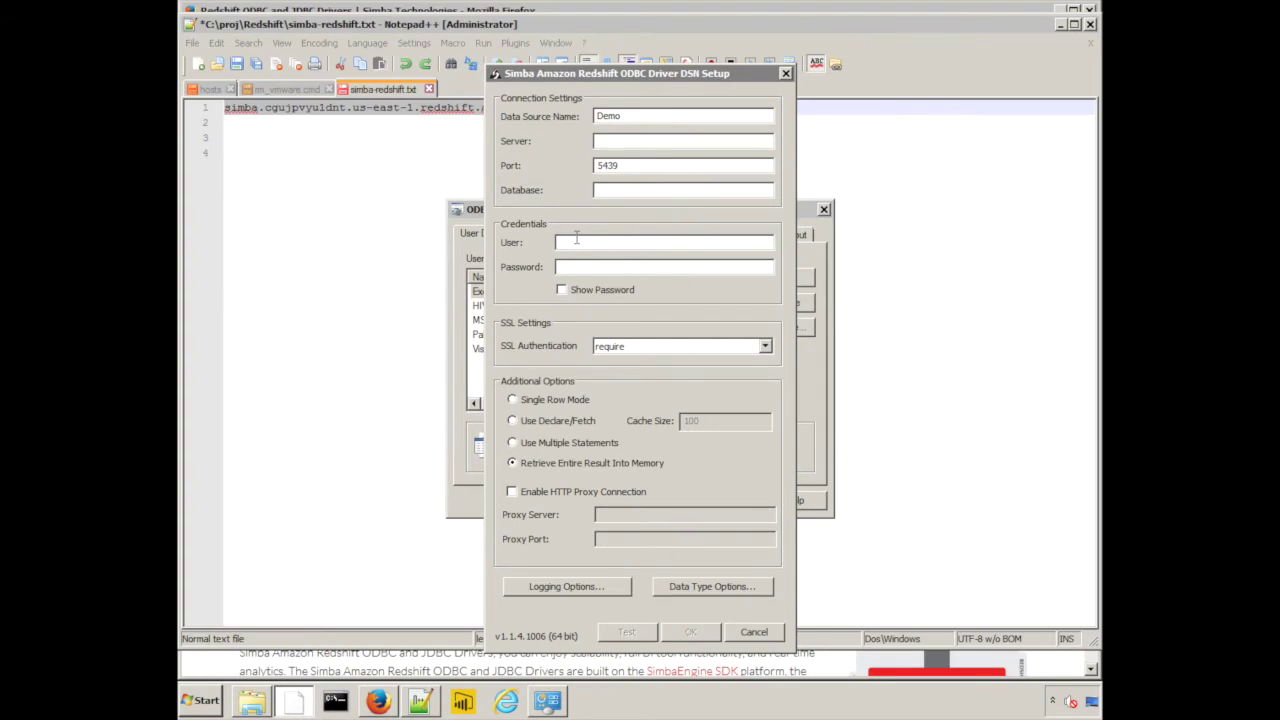
pyautogui.write('simba.cgujpvyu1dnt.us-east-1.redshift.amazonaws.com')
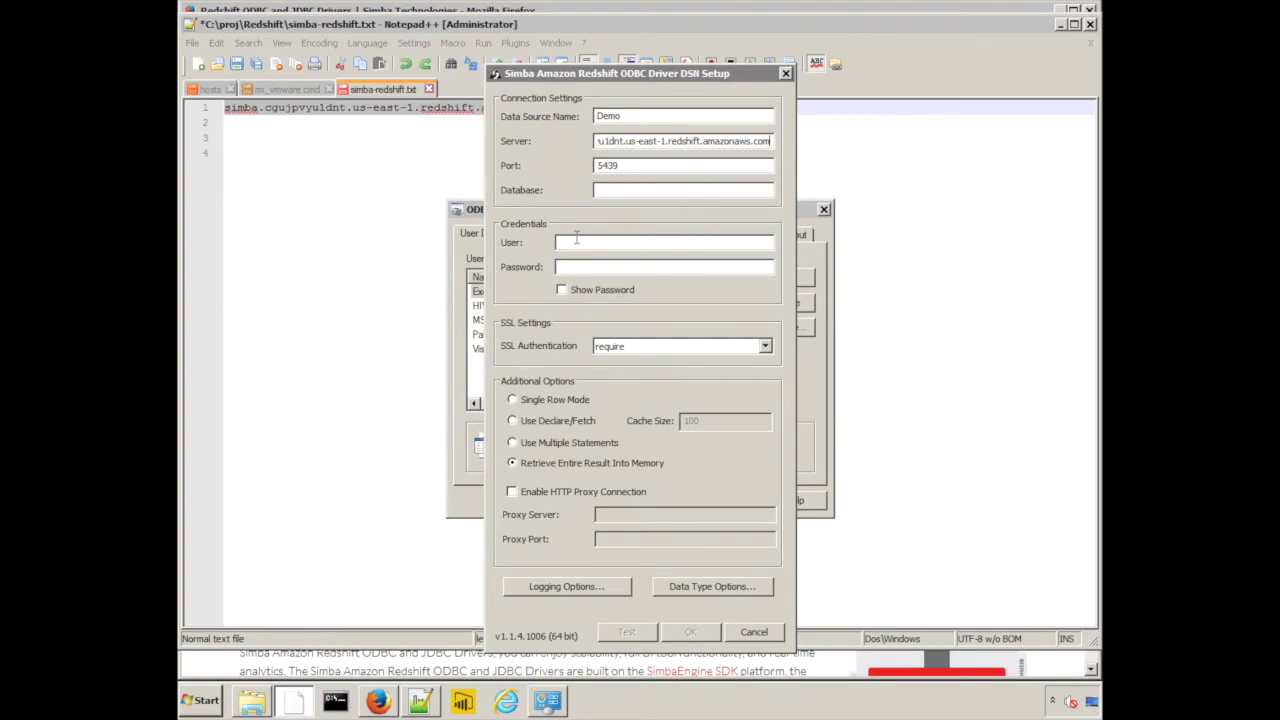
pyautogui.click(638, 193)
pyautogui.write('movielensalex')
pyautogui.press('Tab')
pyautogui.write('******')
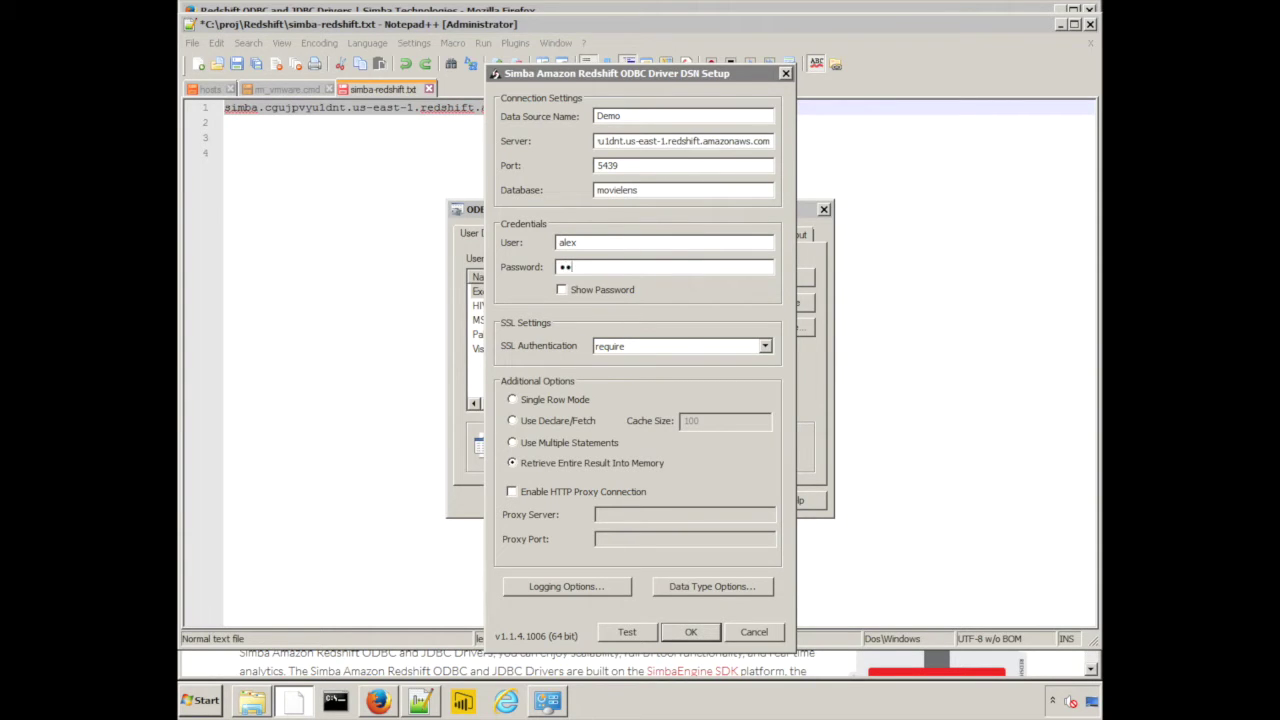
pyautogui.write('***')
# Test the connection successfully, save the Demo data source, and close the administrator.
pyautogui.click(630, 632)
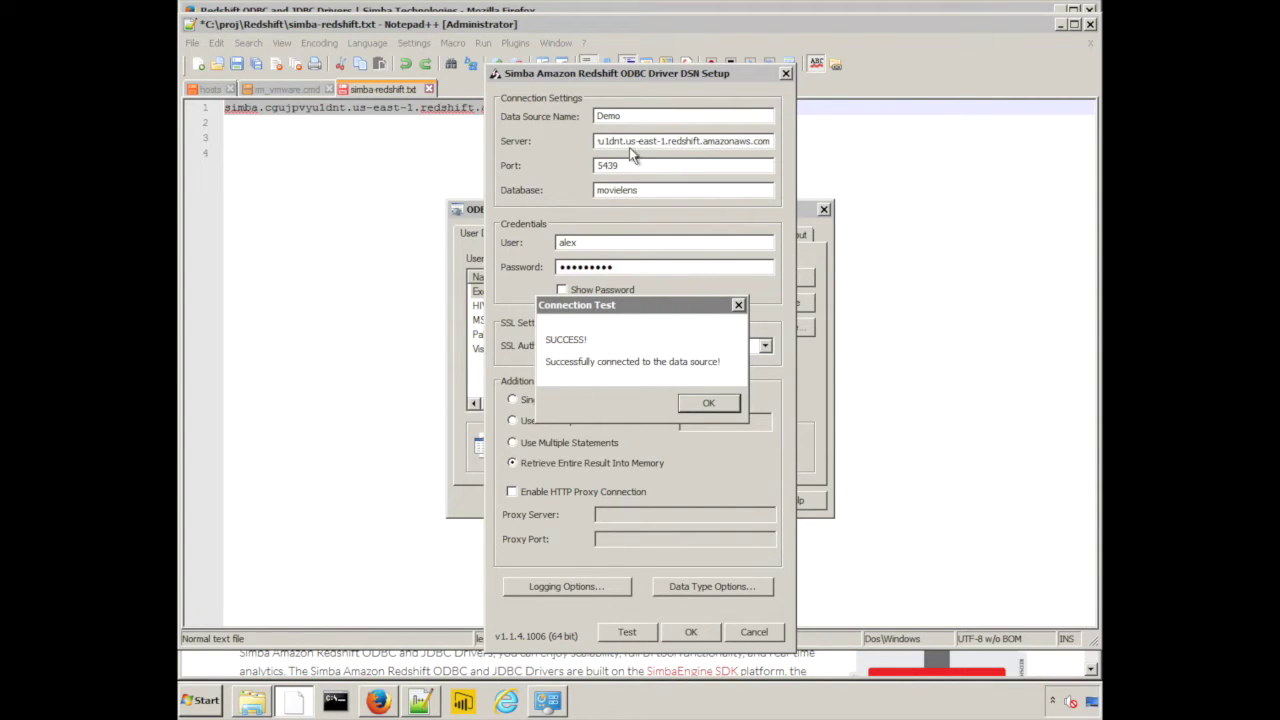
pyautogui.click(710, 404)
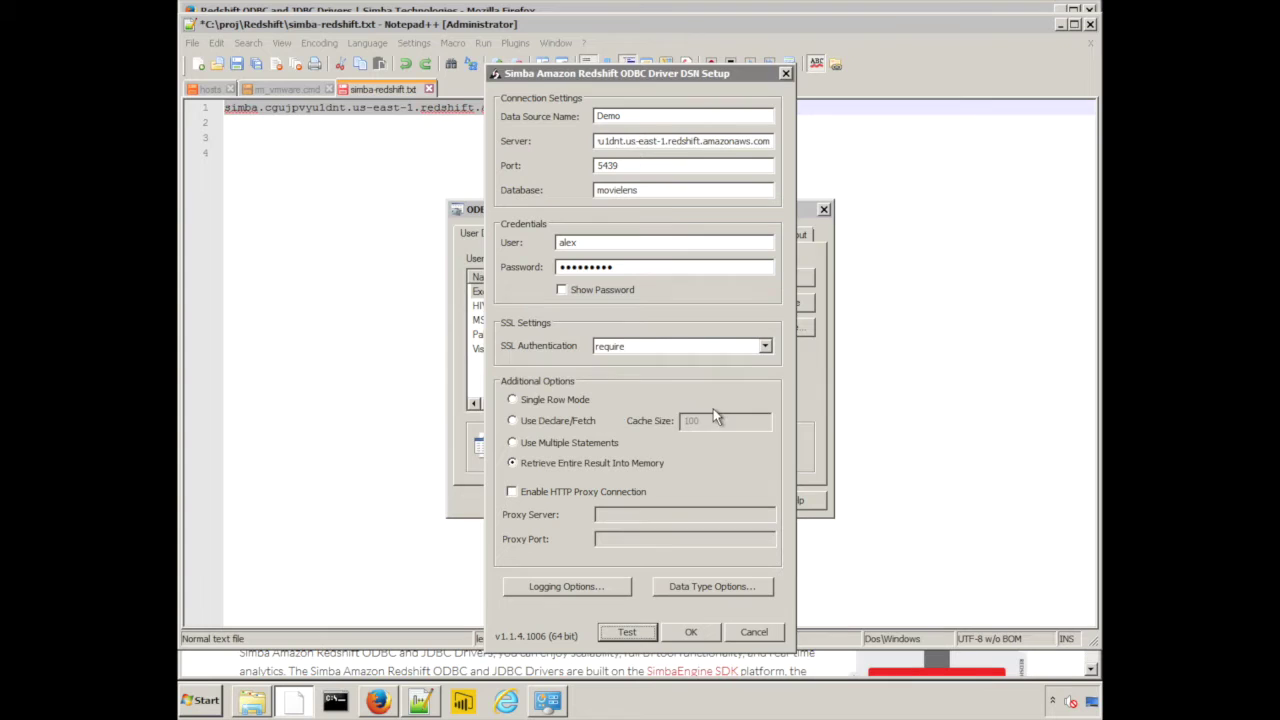
pyautogui.click(693, 632)
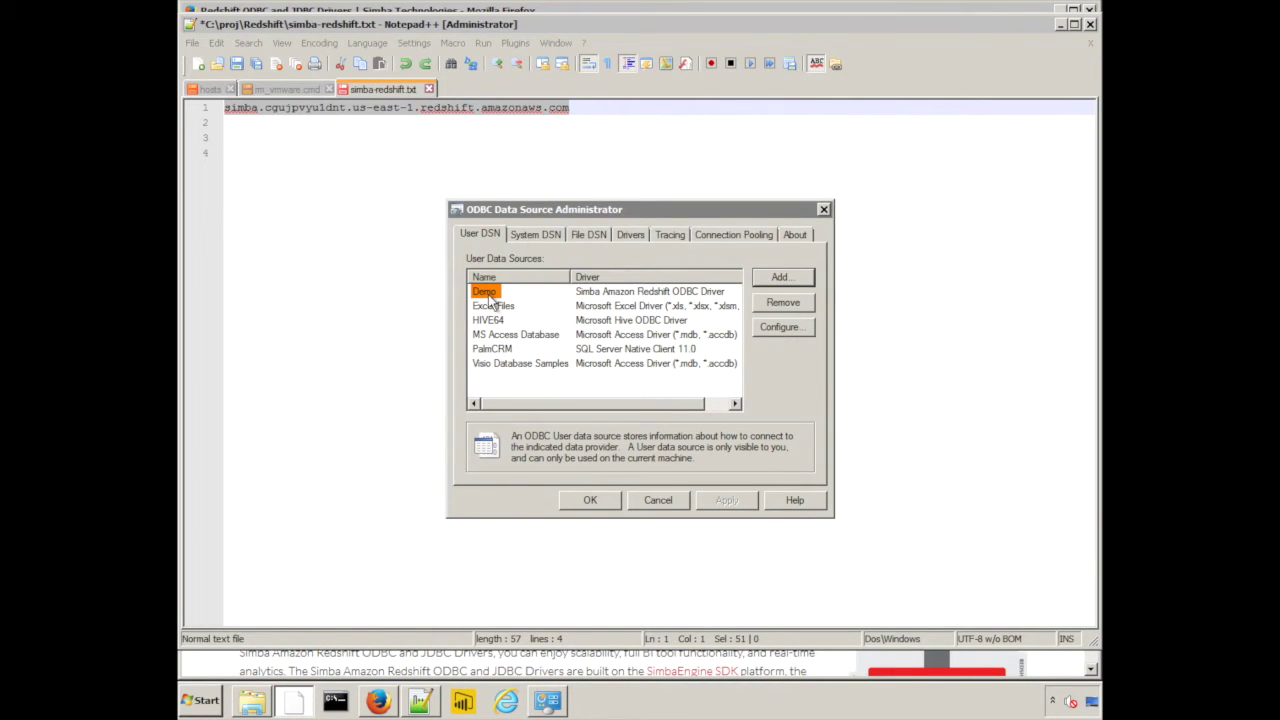
pyautogui.click(589, 502)
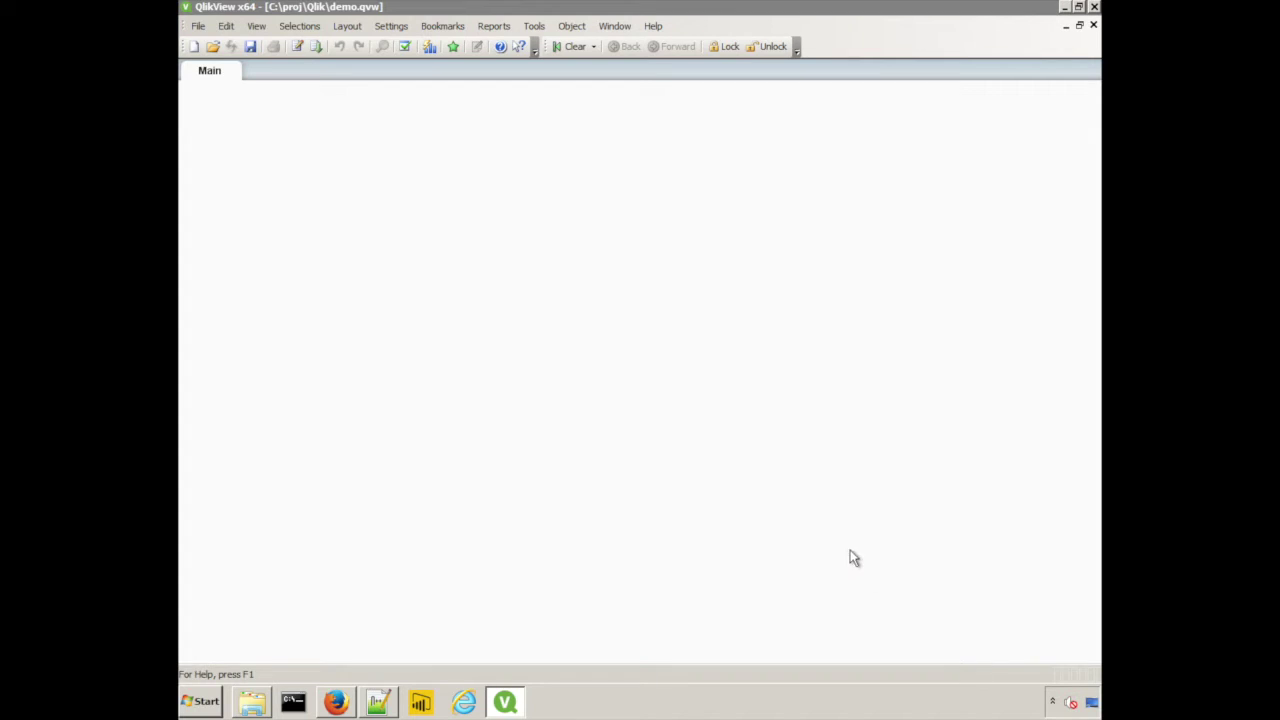
# Open the Edit Script window, glance at the SQL Select builder, and scroll through the load statements.
pyautogui.click(297, 47)
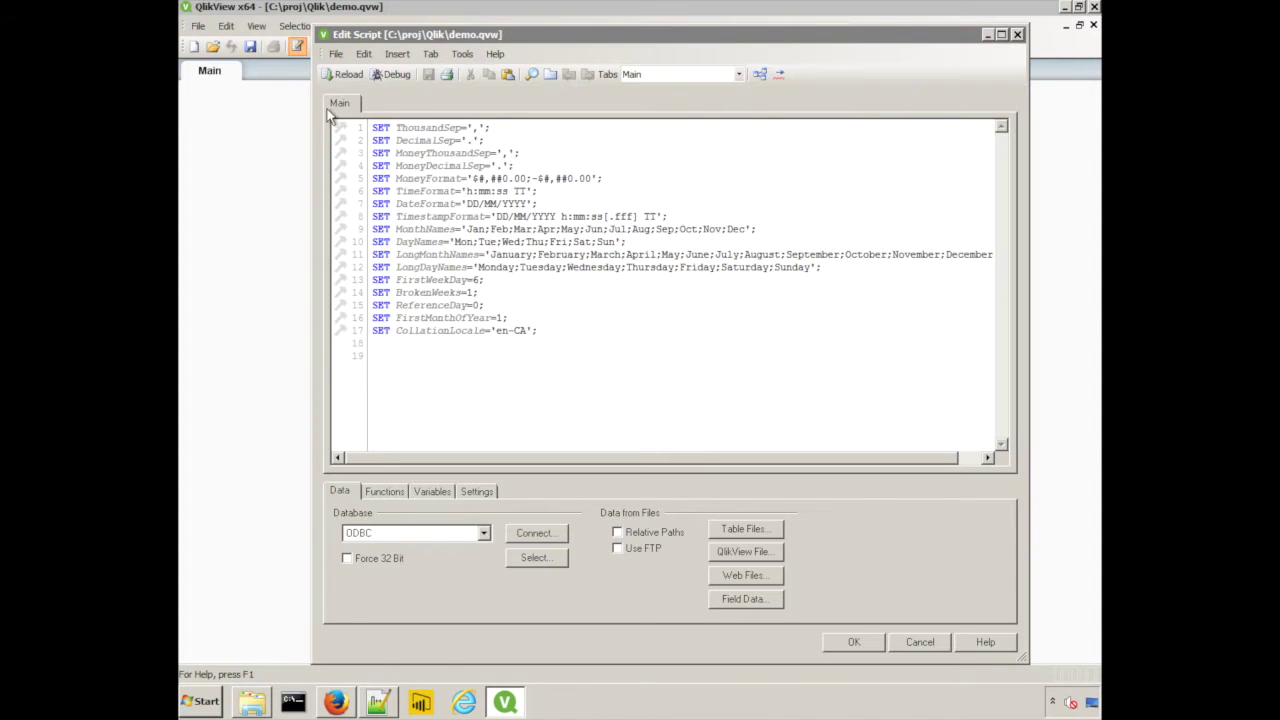
pyautogui.click(537, 557)
pyautogui.click(864, 542)
pyautogui.scroll(-8, 415, 356)
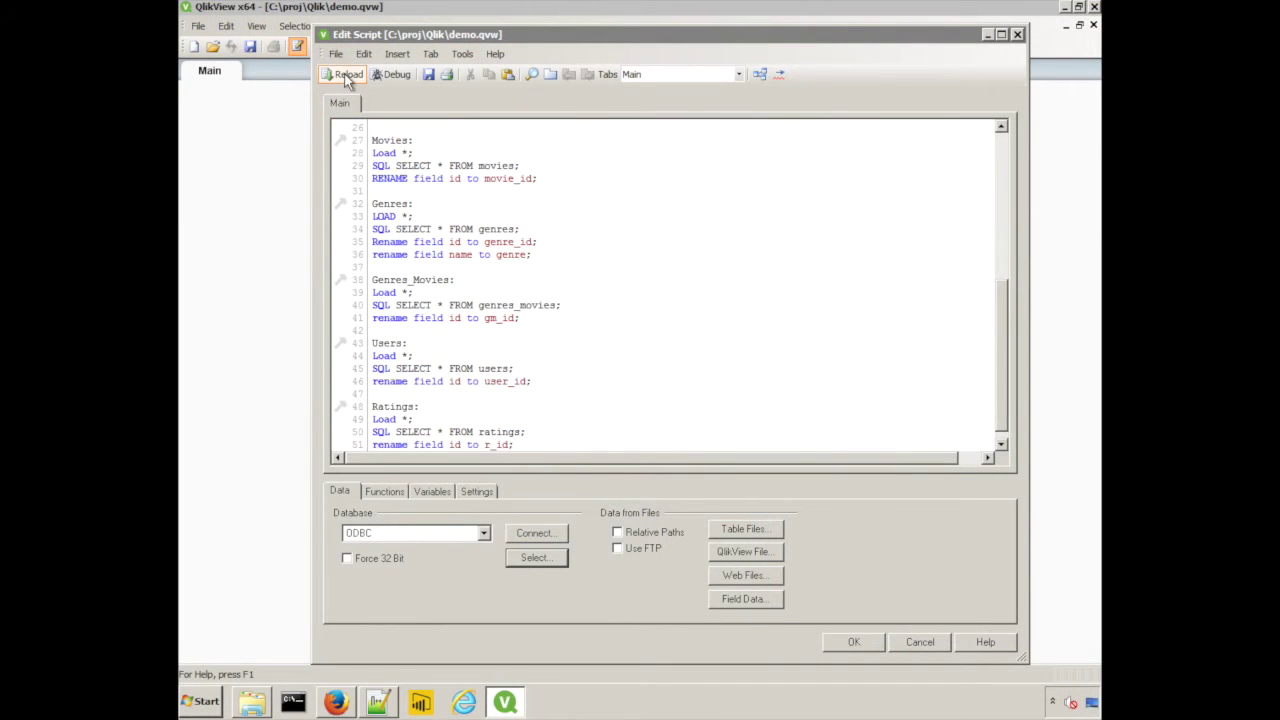
# Reload the script to pull the Redshift tables, then close the progress log and Sheet Properties.
pyautogui.click(345, 75)
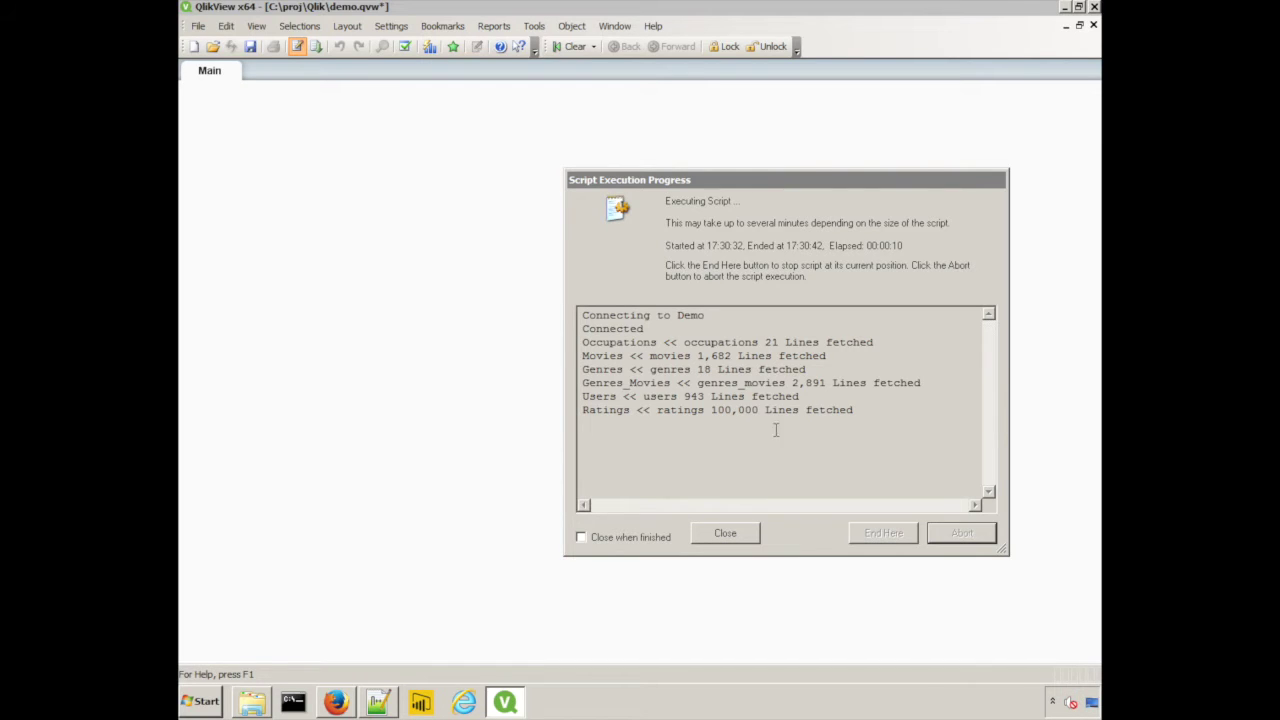
pyautogui.click(747, 535)
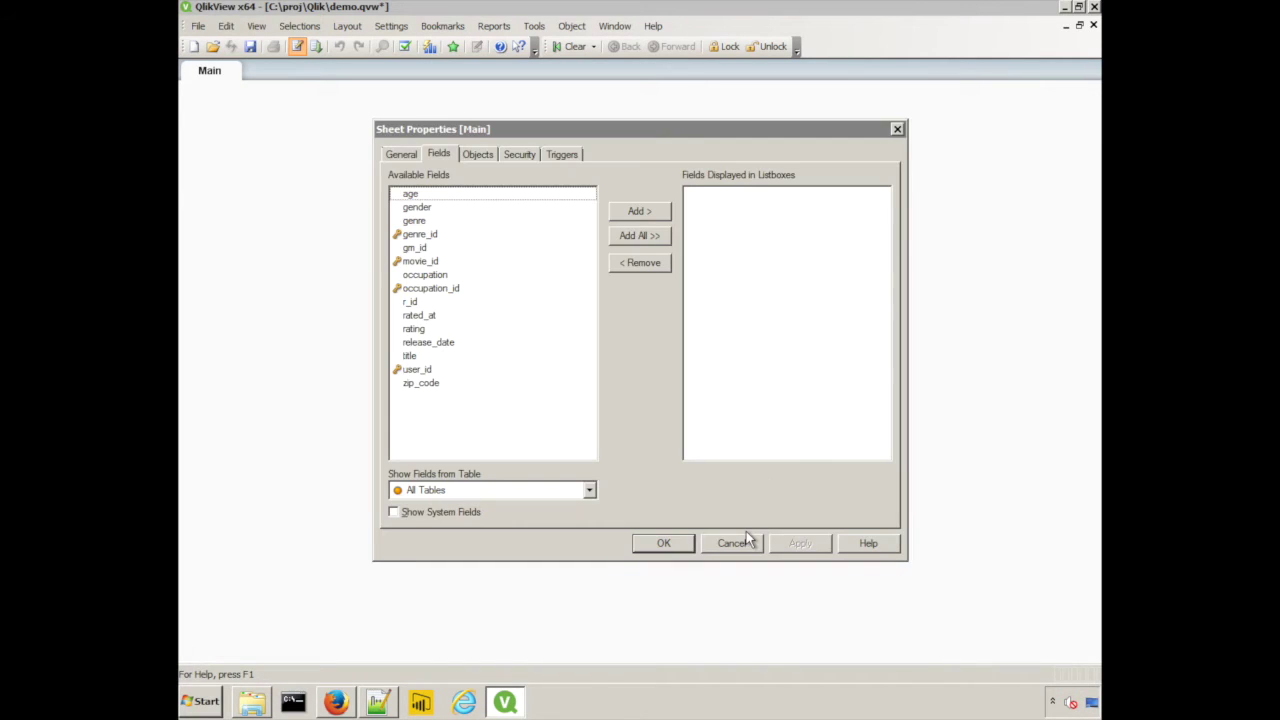
pyautogui.click(733, 542)
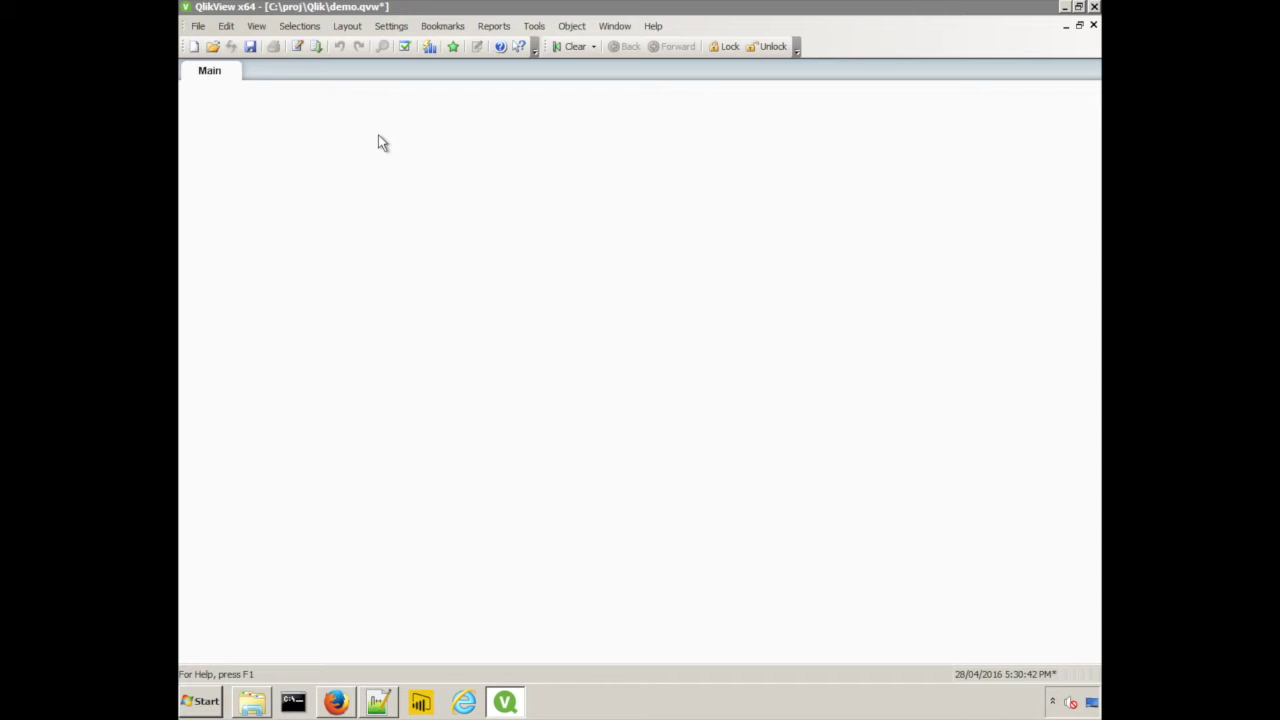
# Start a new chart and add title and rating as its dimensions.
pyautogui.click(347, 26)
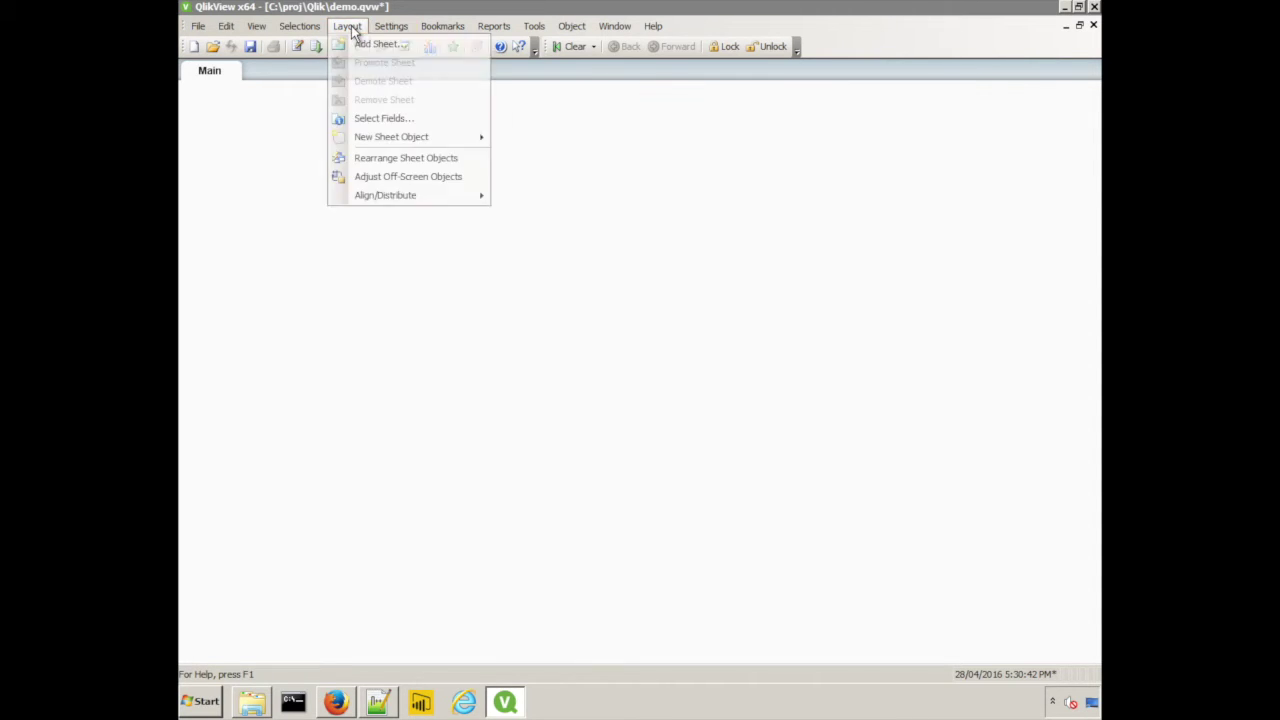
pyautogui.moveTo(367, 137)
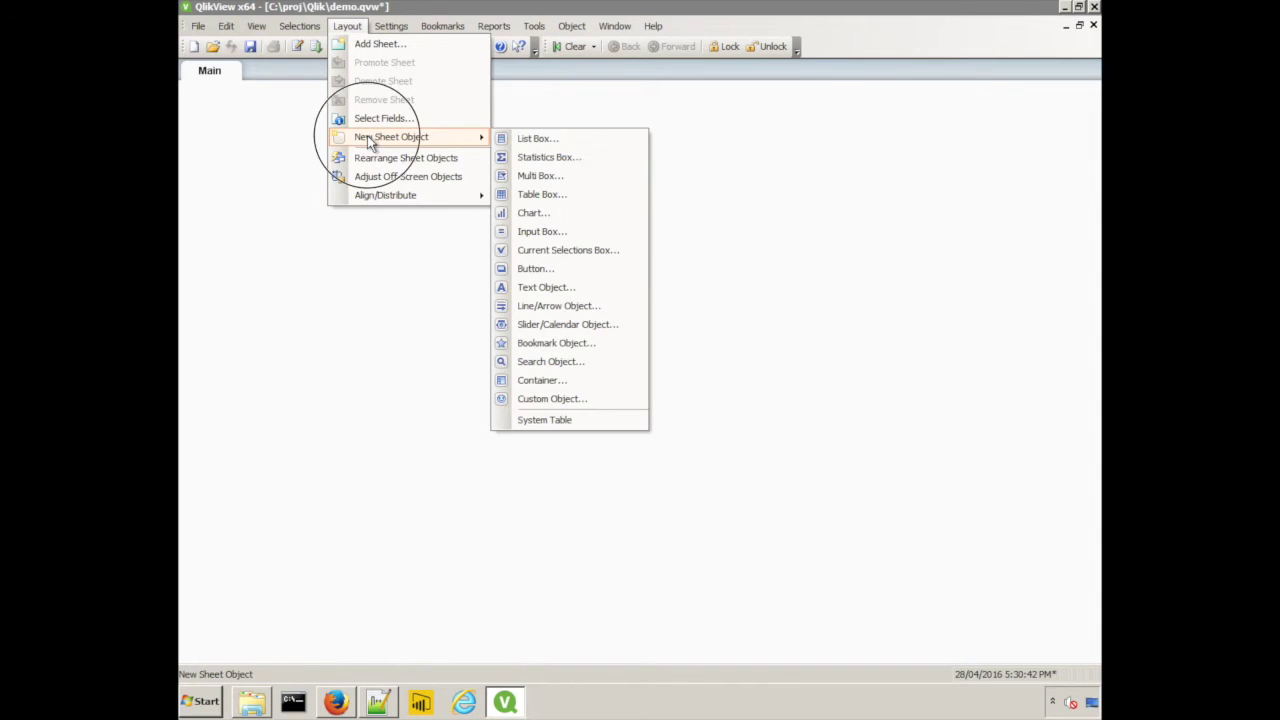
pyautogui.click(555, 214)
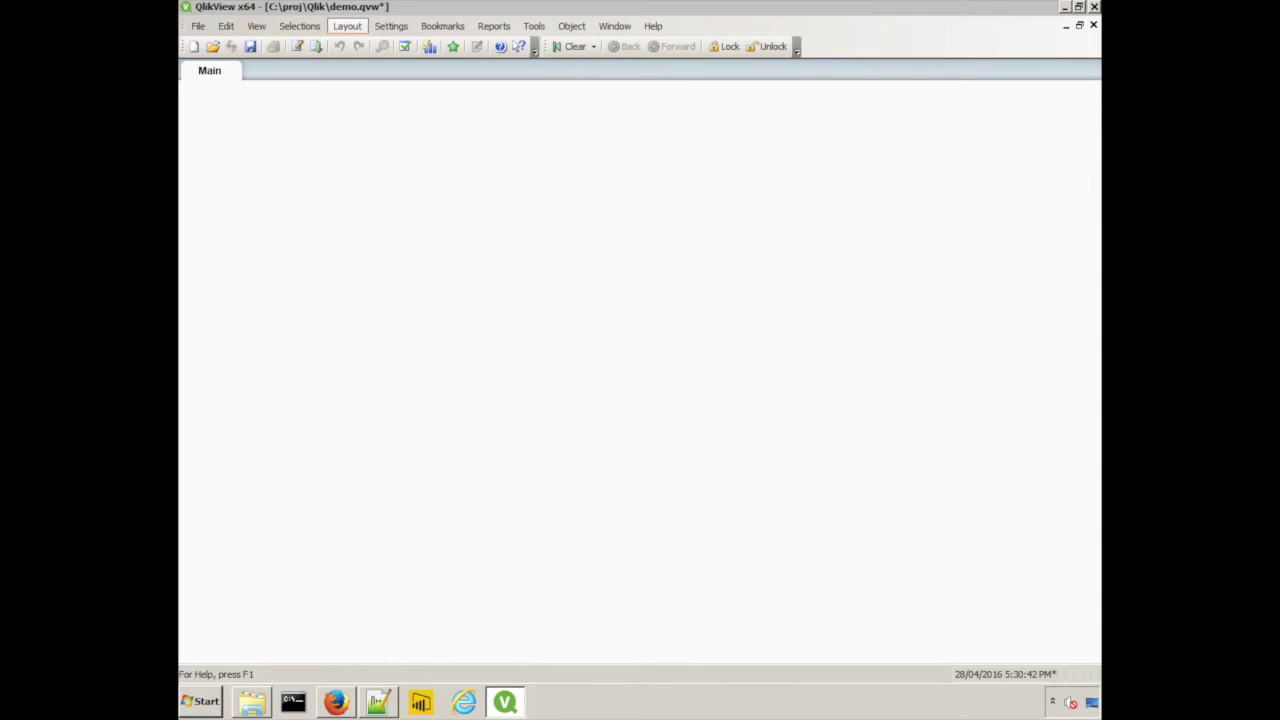
pyautogui.moveTo(571, 104); pyautogui.dragTo(490, 138)
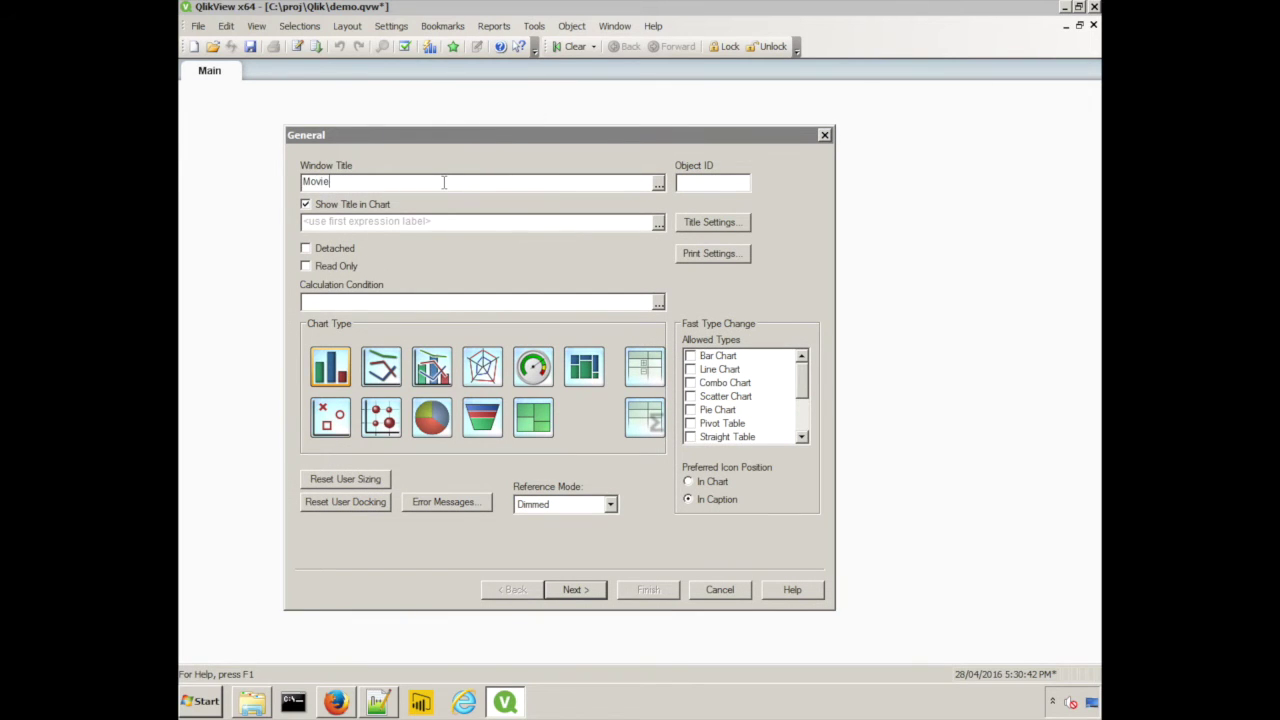
pyautogui.click(574, 590)
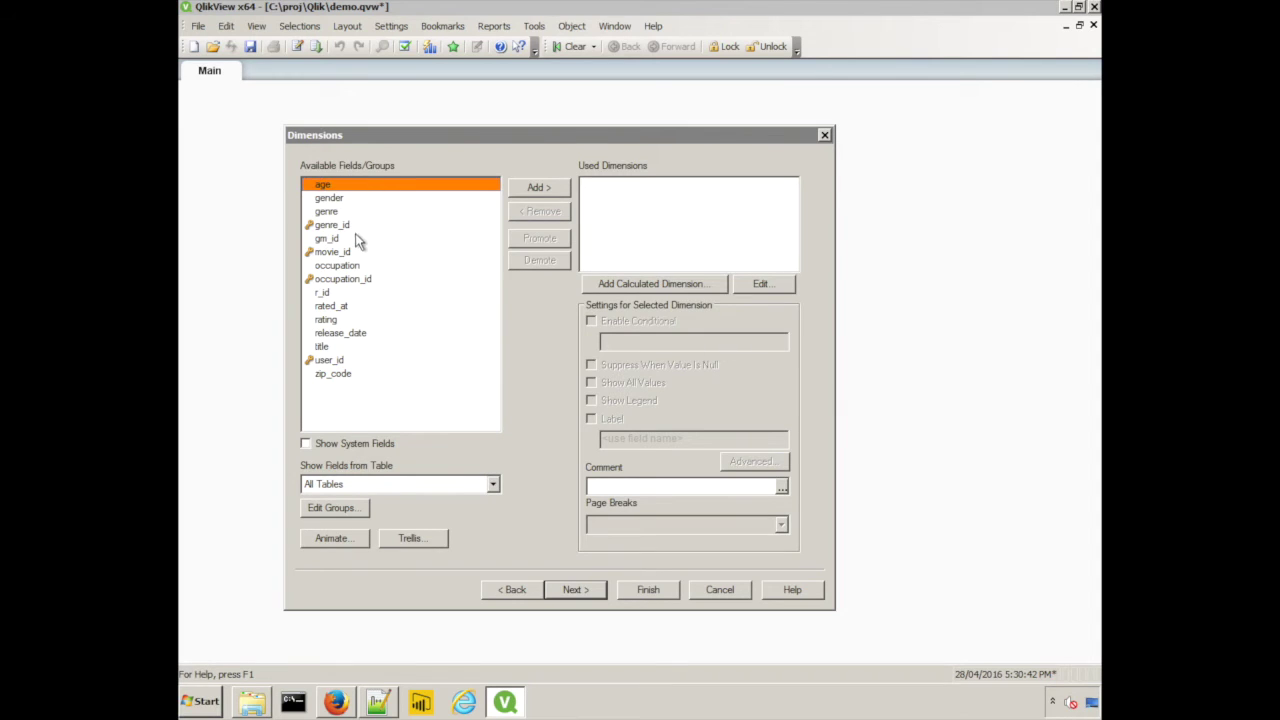
pyautogui.click(340, 347)
pyautogui.doubleClick(340, 349)
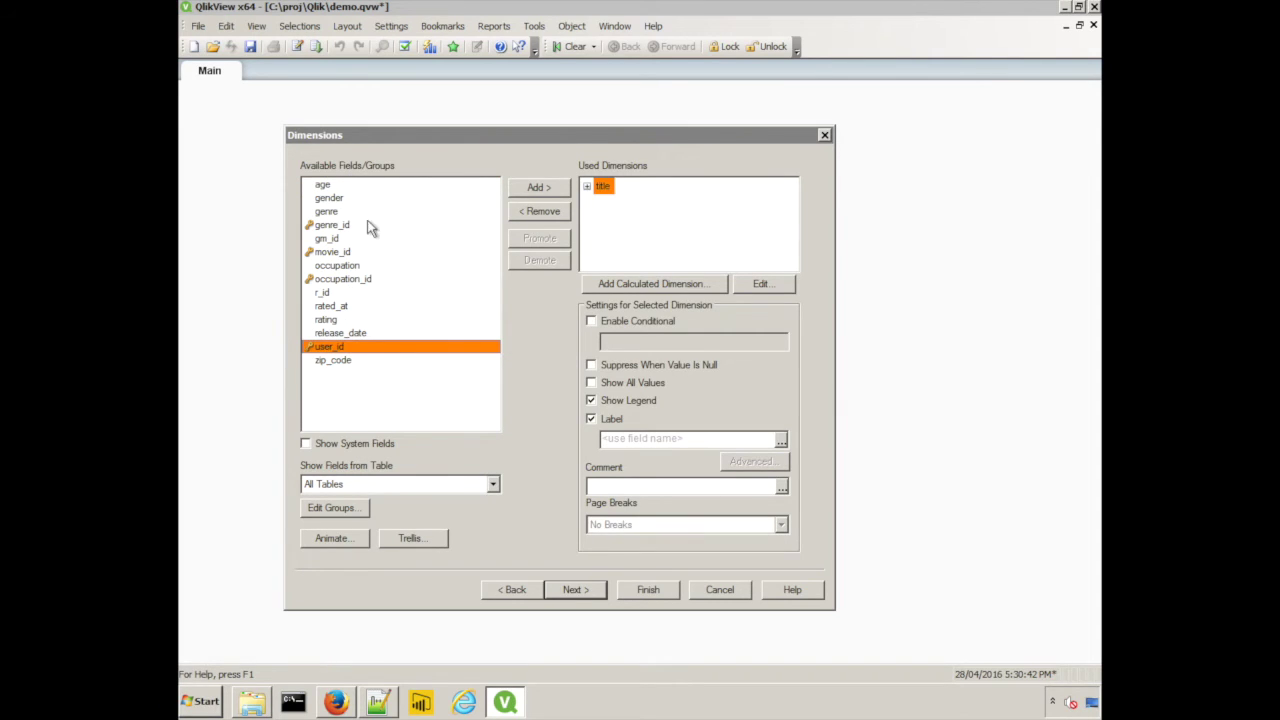
pyautogui.doubleClick(347, 323)
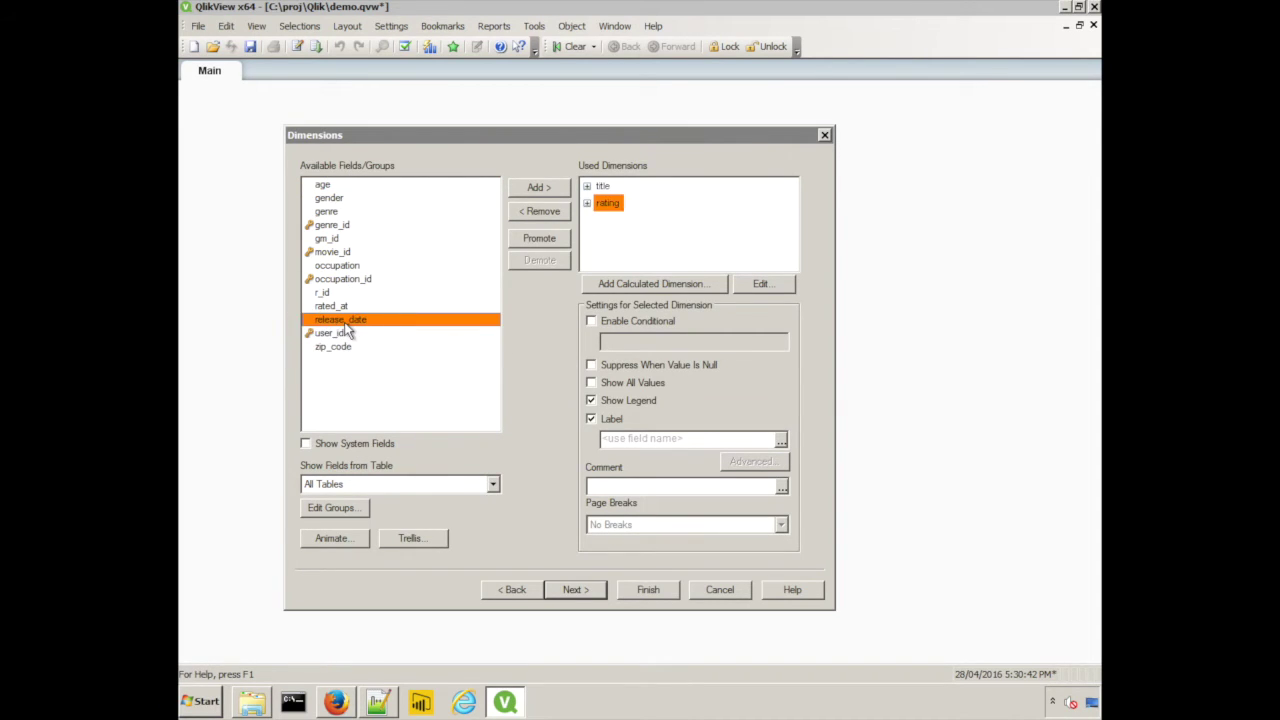
# Define the chart expression as count(rating).
pyautogui.click(586, 591)
pyautogui.moveTo(472, 178); pyautogui.dragTo(416, 222)
pyautogui.write('count')
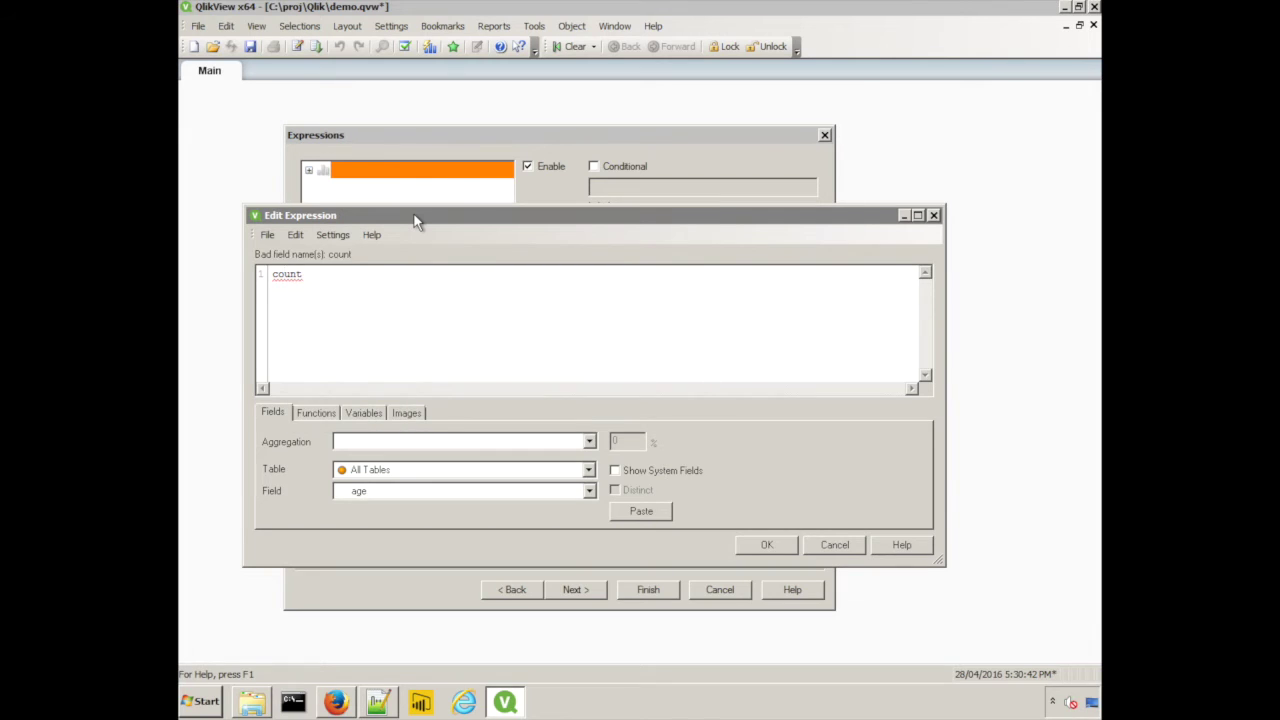
pyautogui.write('(rating')
pyautogui.press('Return')
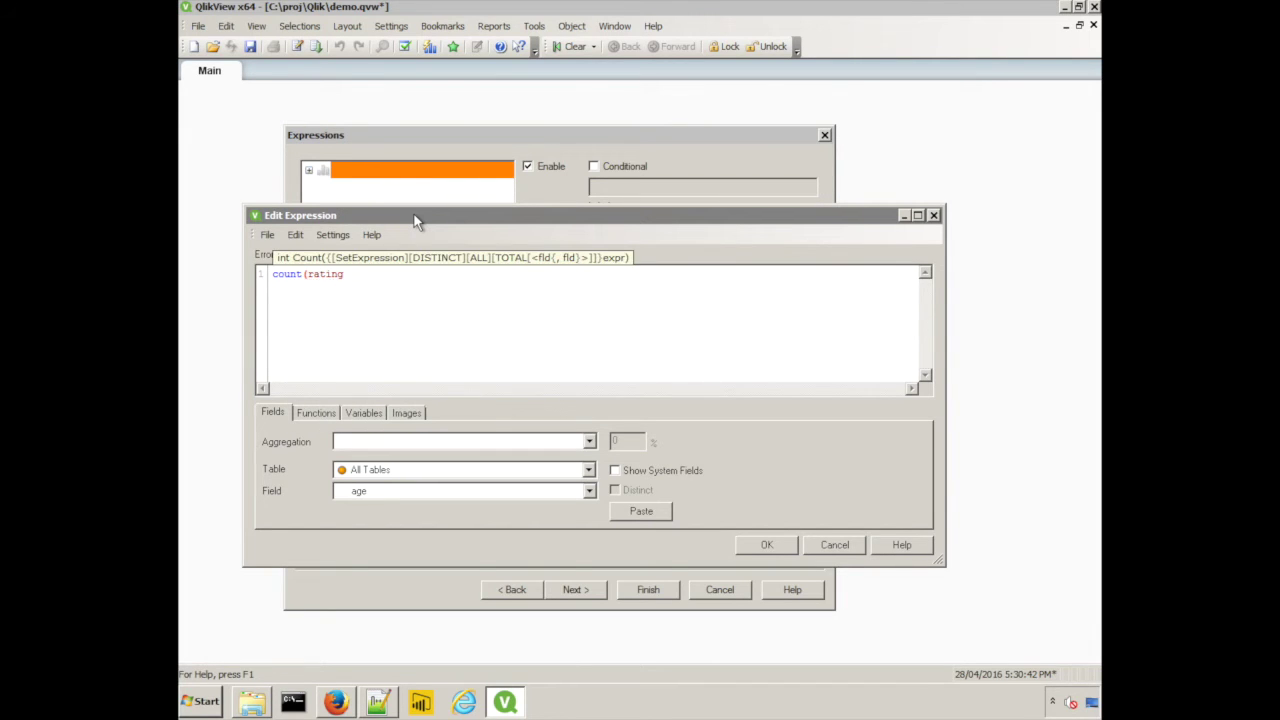
pyautogui.write(')')
pyautogui.click(767, 545)
# Sort by Y-value descending, show both dimension labels vertically, and finish the Movies chart.
pyautogui.click(574, 590)
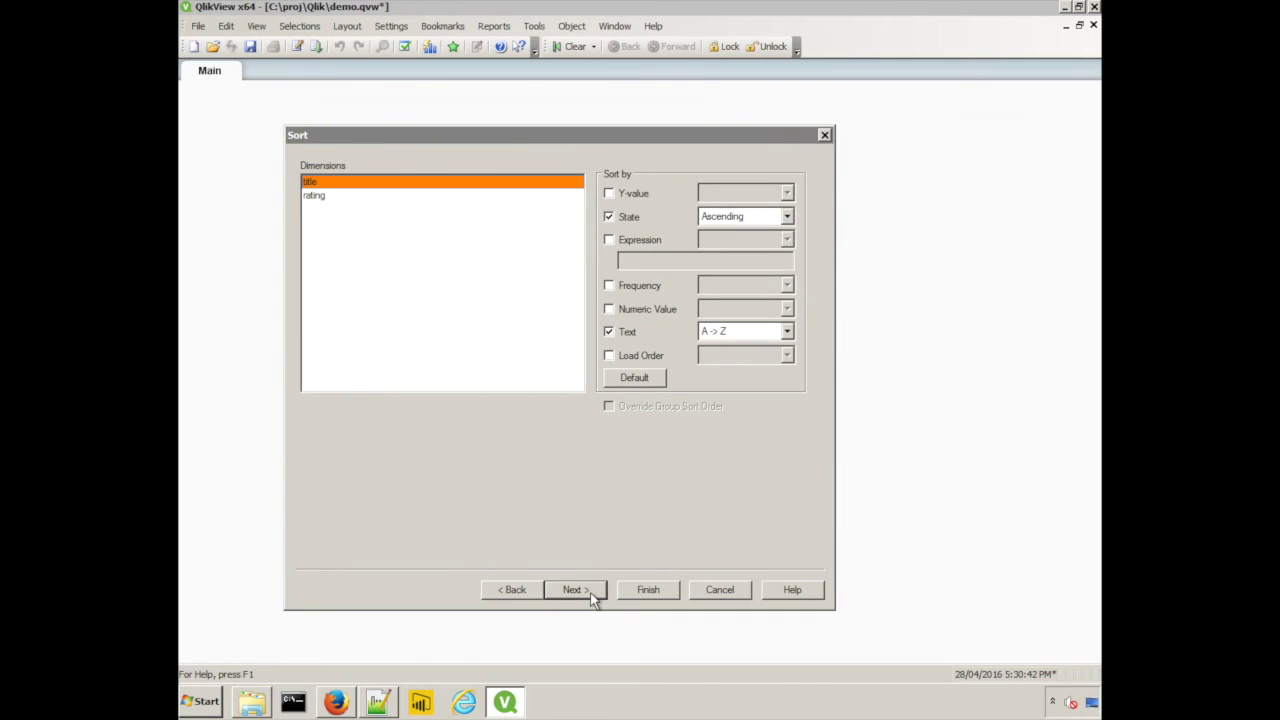
pyautogui.click(626, 194)
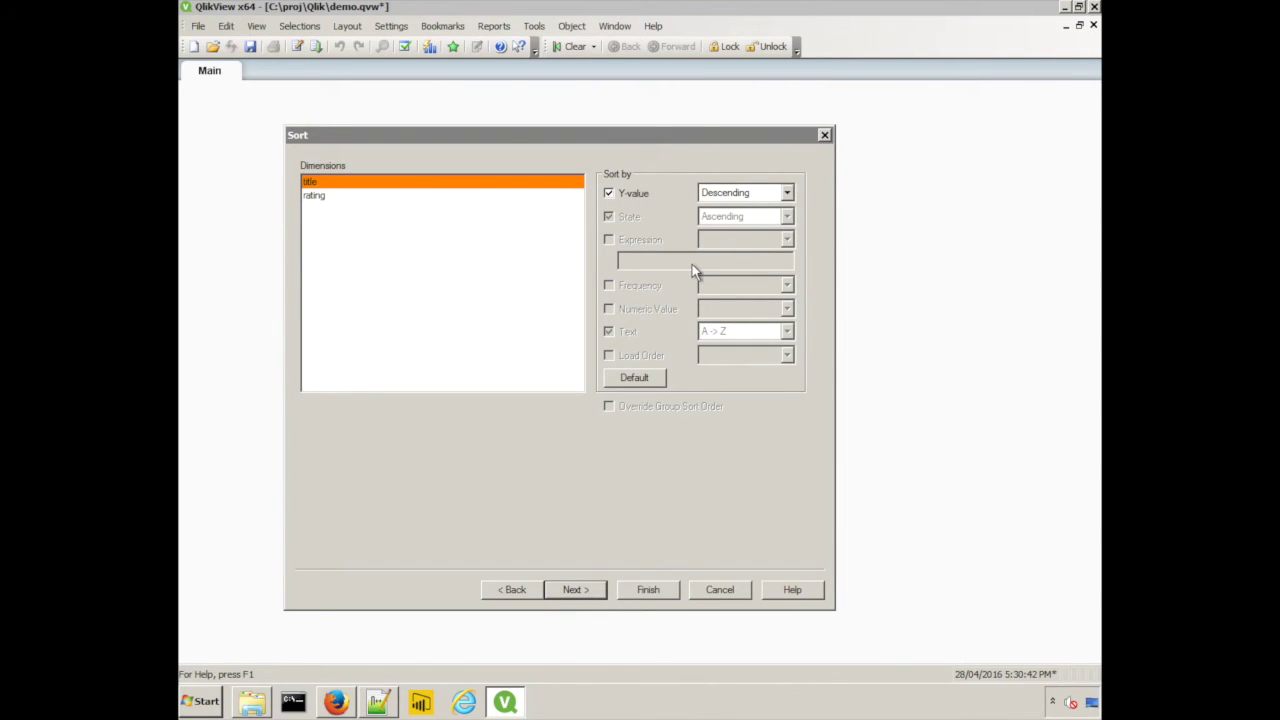
pyautogui.click(583, 590)
pyautogui.click(596, 592)
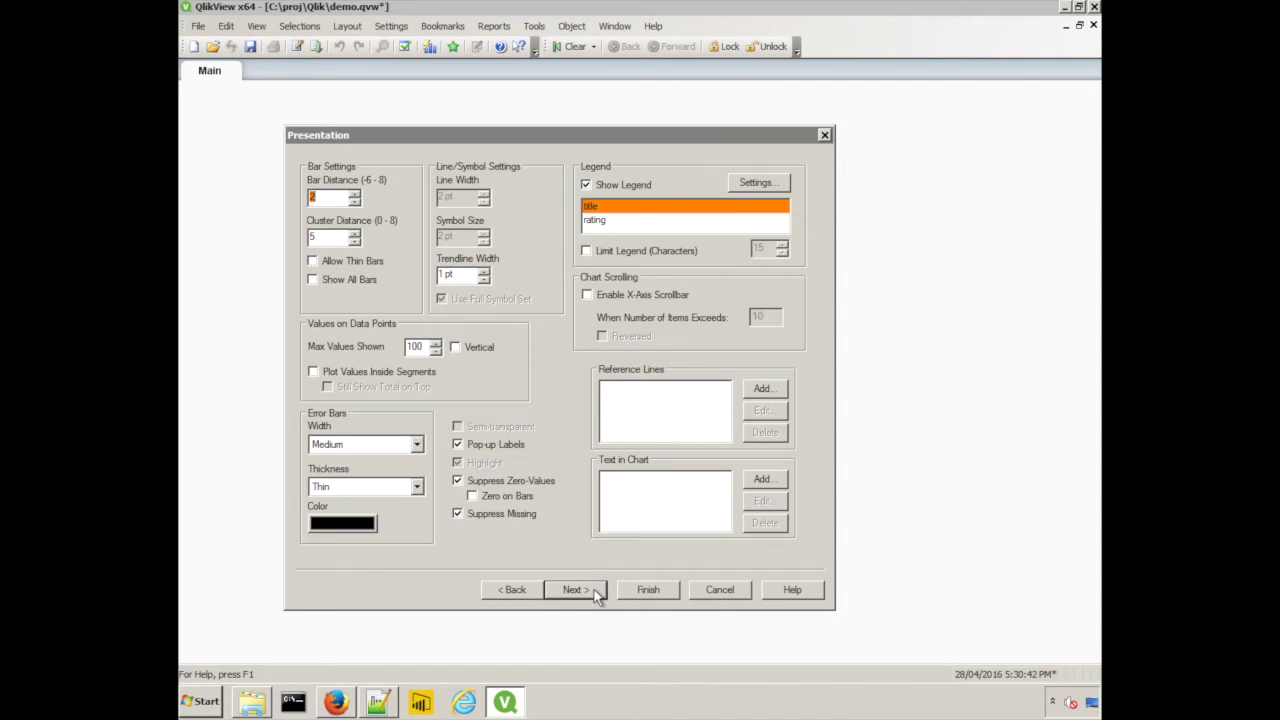
pyautogui.click(588, 592)
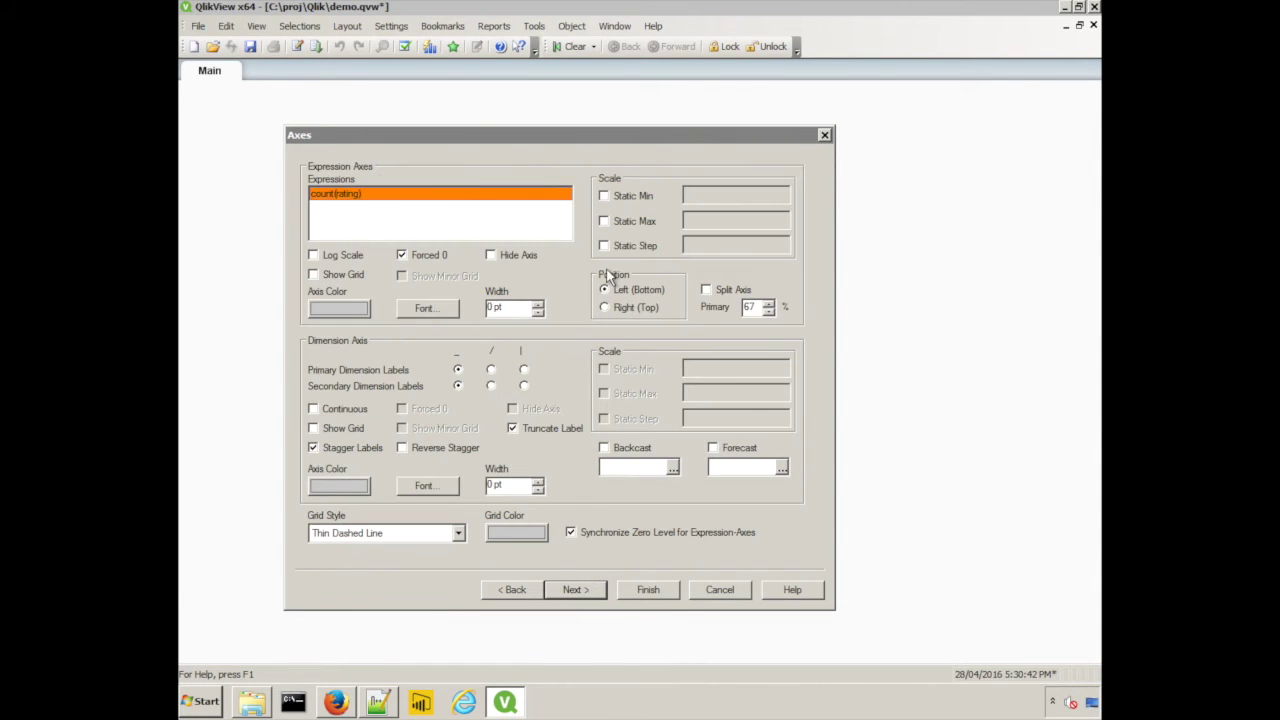
pyautogui.click(524, 370)
pyautogui.click(524, 386)
pyautogui.click(580, 591)
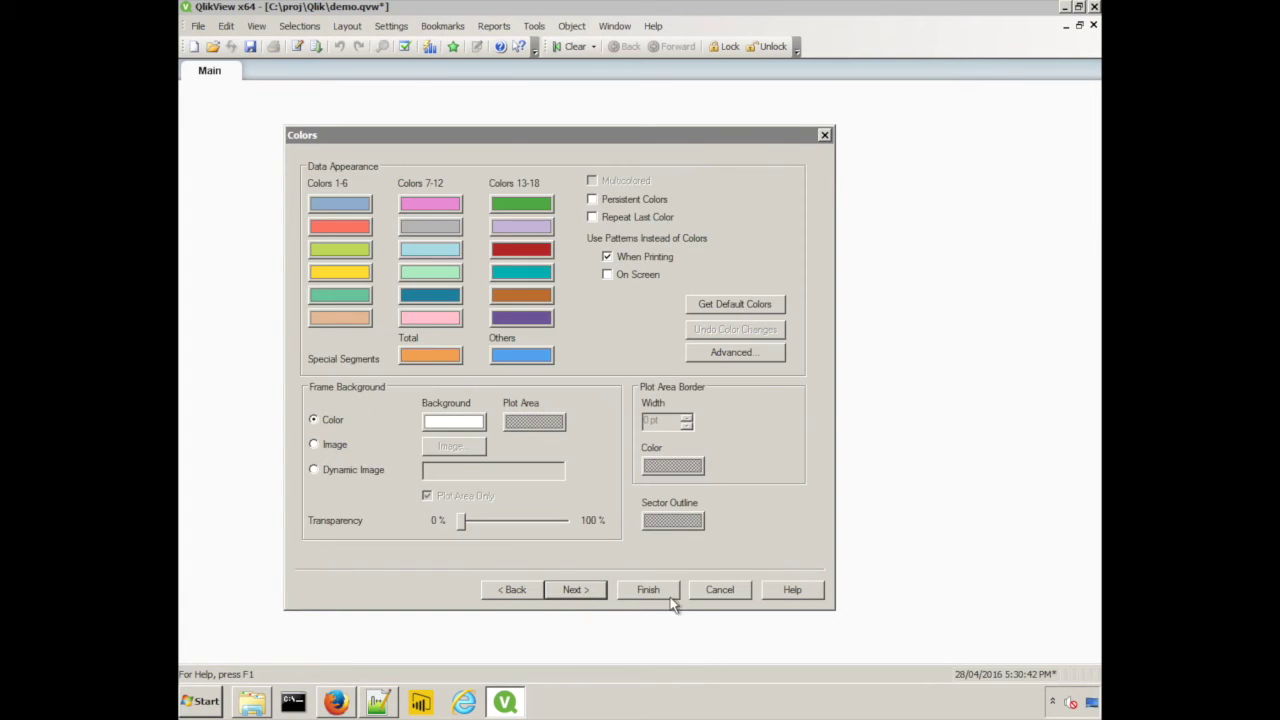
pyautogui.click(648, 590)
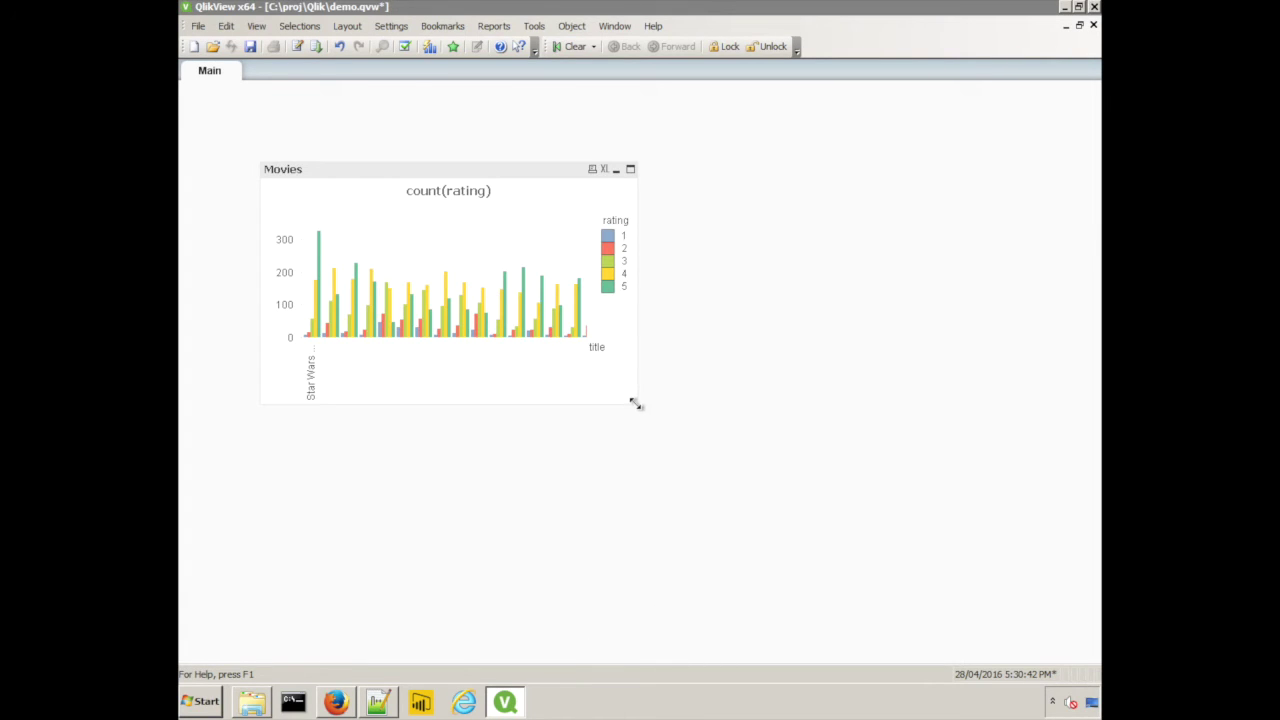
# Enlarge and reposition the Movies chart, and limit it to the largest 10 titles.
pyautogui.moveTo(636, 404); pyautogui.dragTo(1001, 563)
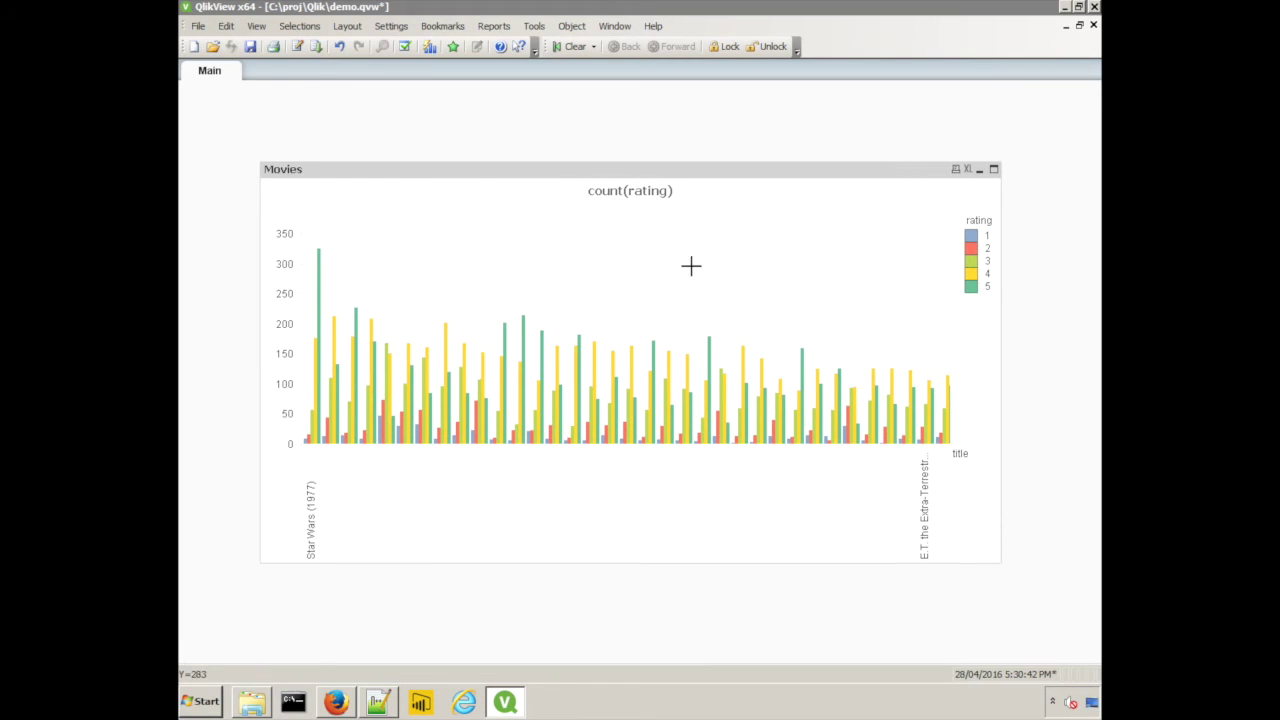
pyautogui.moveTo(531, 167); pyautogui.dragTo(476, 115)
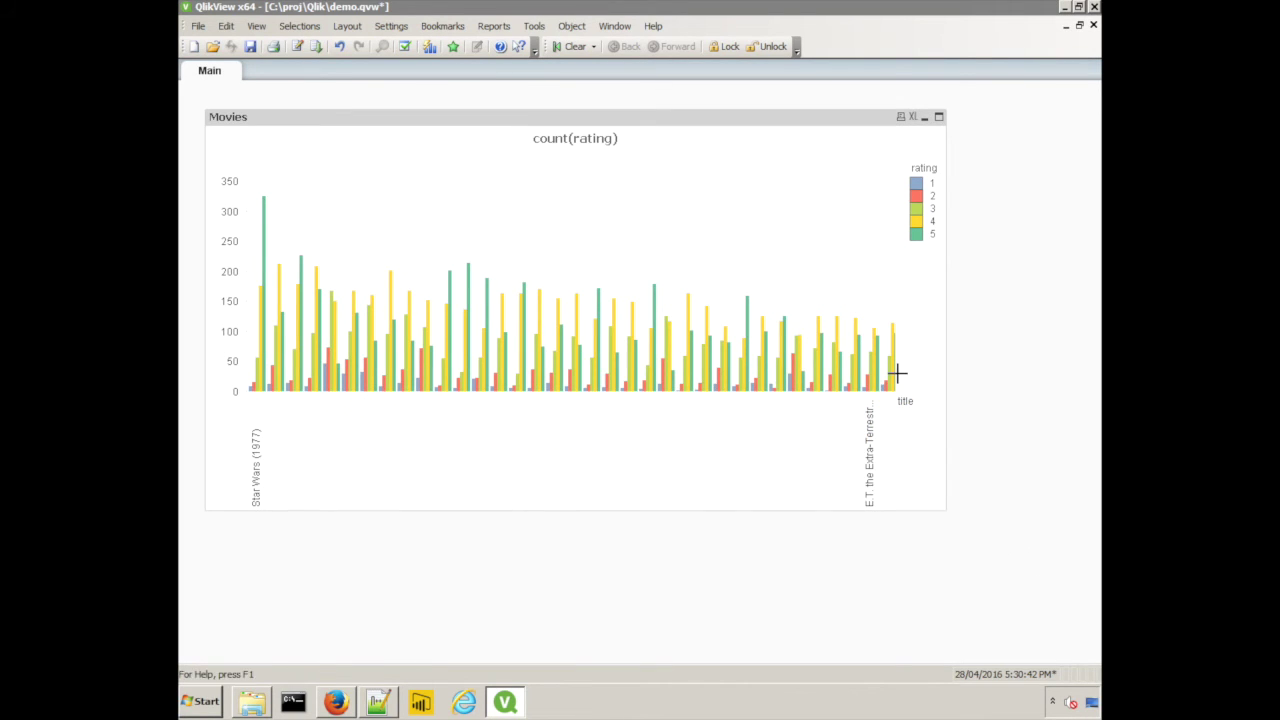
pyautogui.moveTo(897, 373)
pyautogui.rightClick(453, 117)
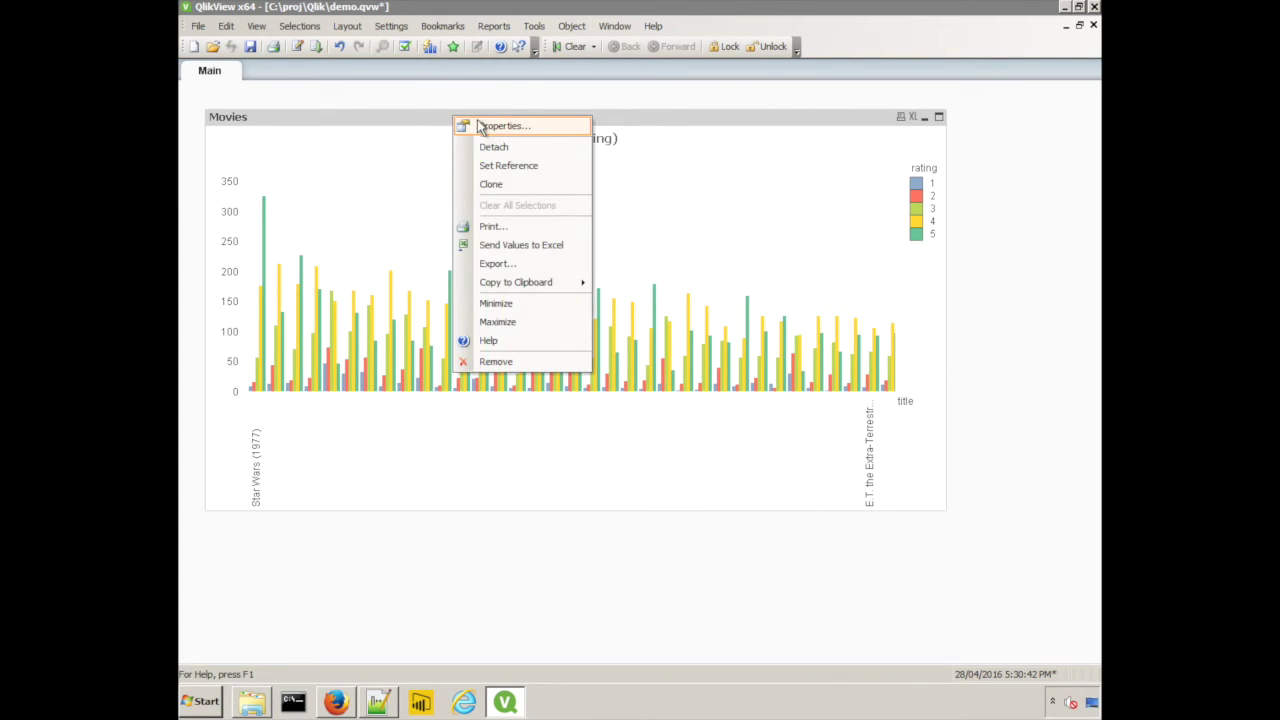
pyautogui.click(492, 124)
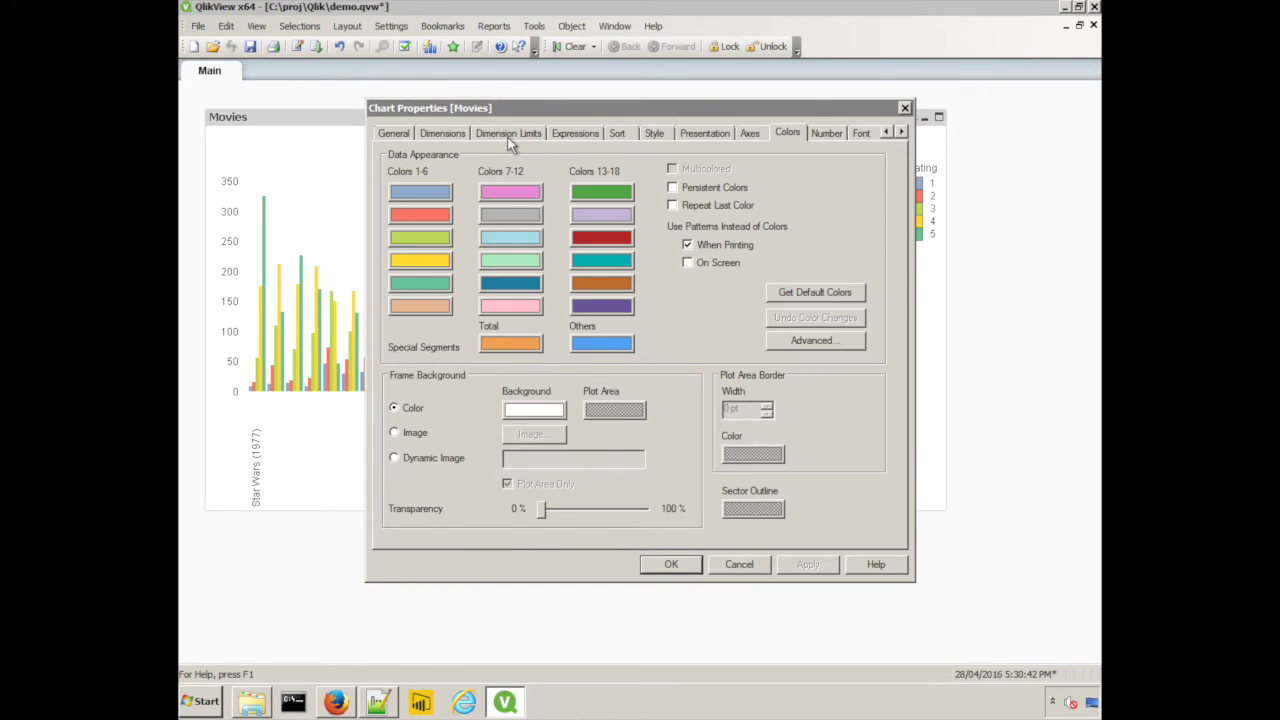
pyautogui.click(508, 134)
pyautogui.click(528, 175)
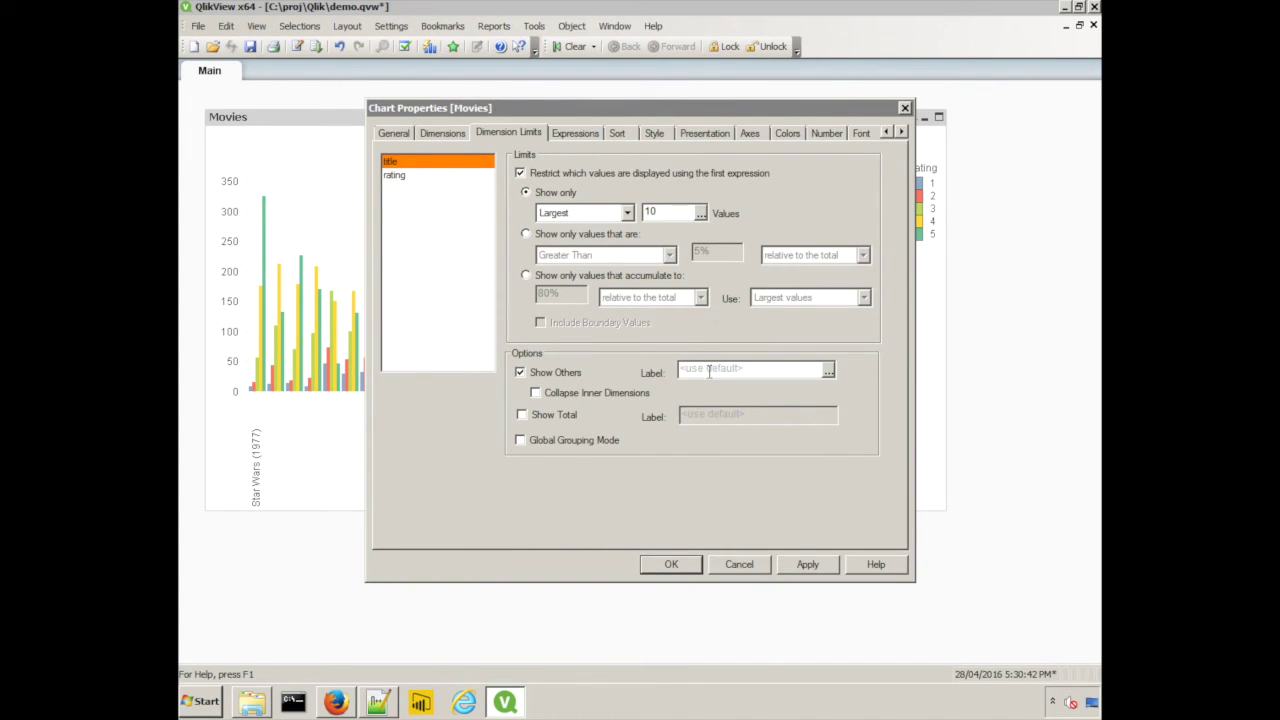
pyautogui.click(686, 565)
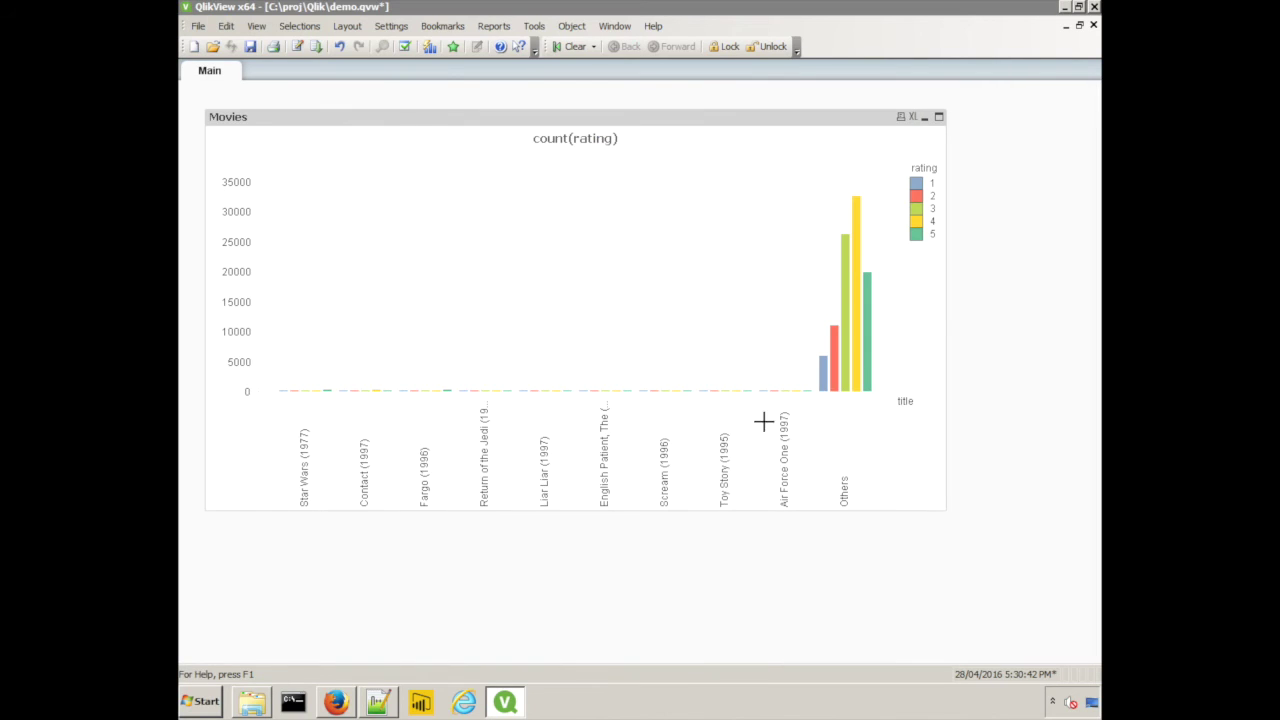
# Turn off Show Others in the chart properties and resize the chart.
pyautogui.rightClick(446, 120)
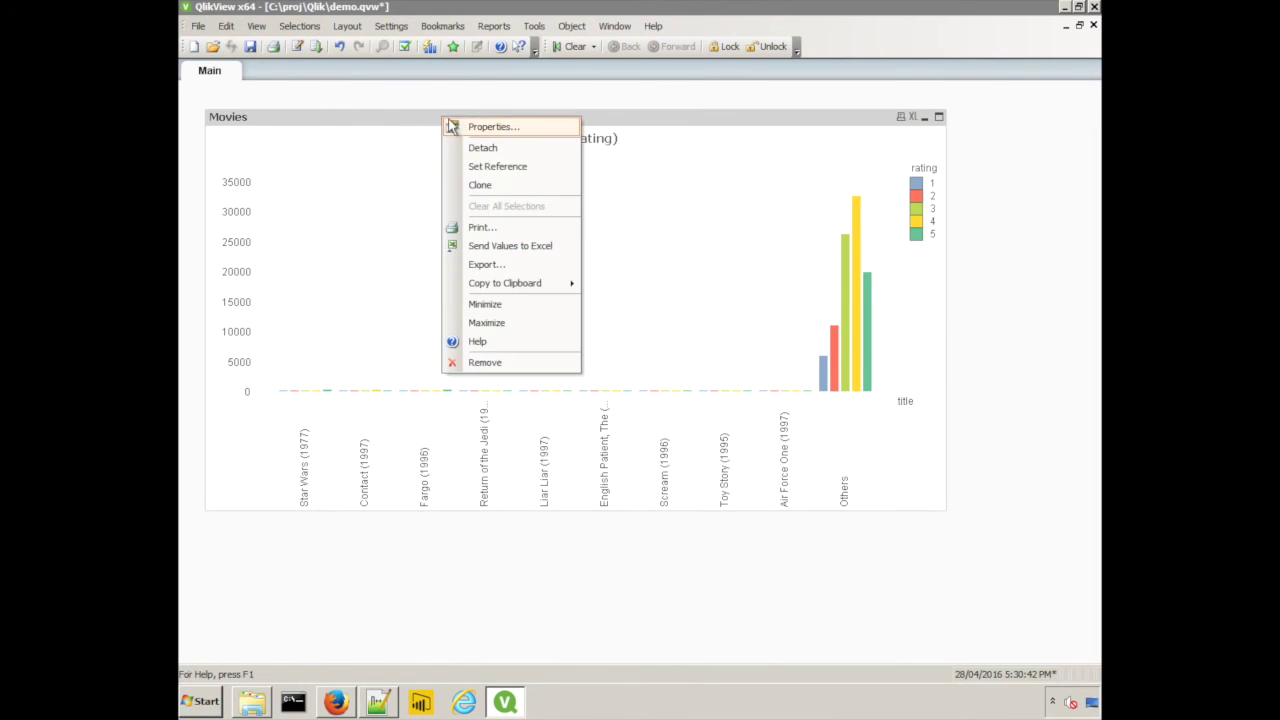
pyautogui.click(451, 126)
pyautogui.click(535, 380)
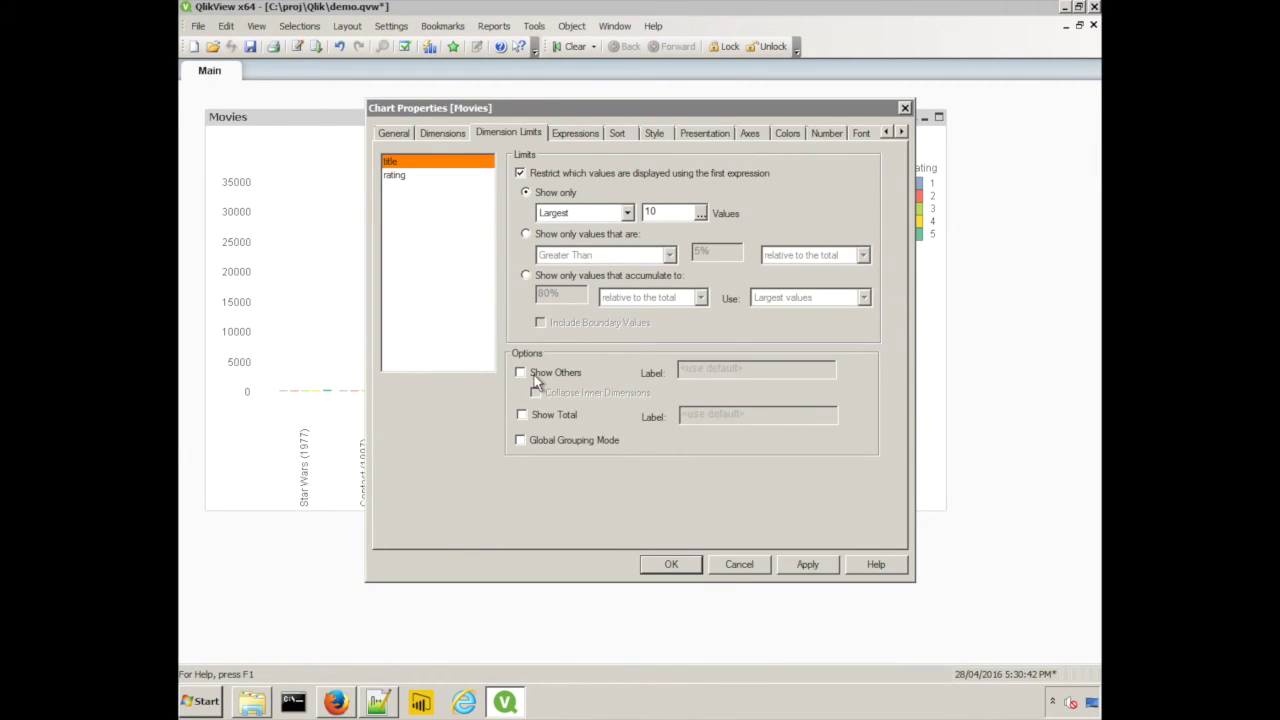
pyautogui.click(672, 564)
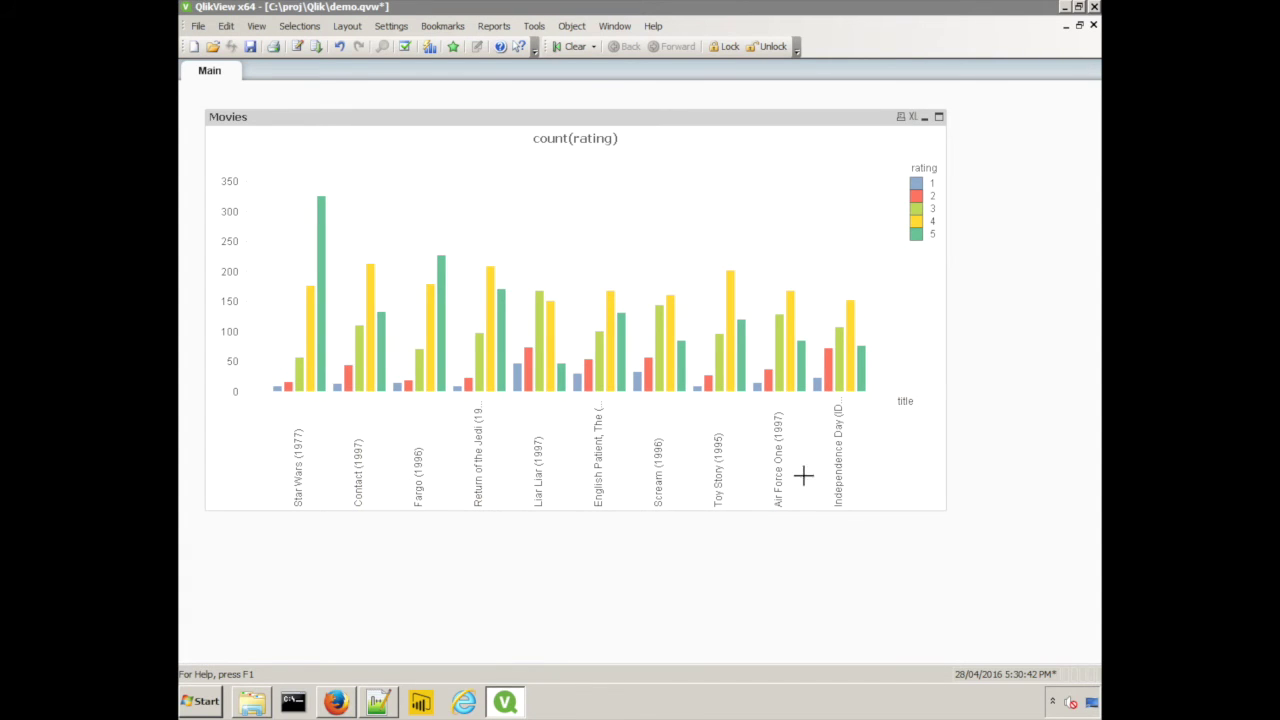
pyautogui.moveTo(938, 508); pyautogui.dragTo(703, 557)
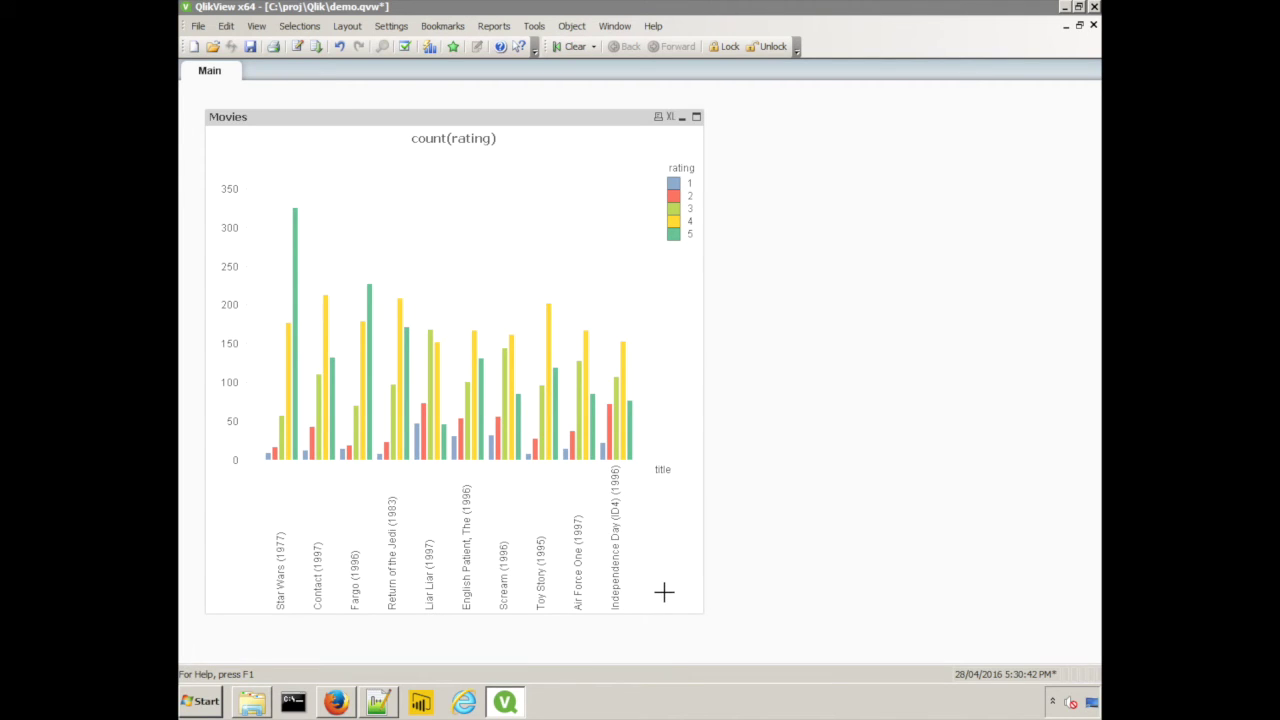
# Open the Selections menu to look through its commands.
pyautogui.click(300, 26)
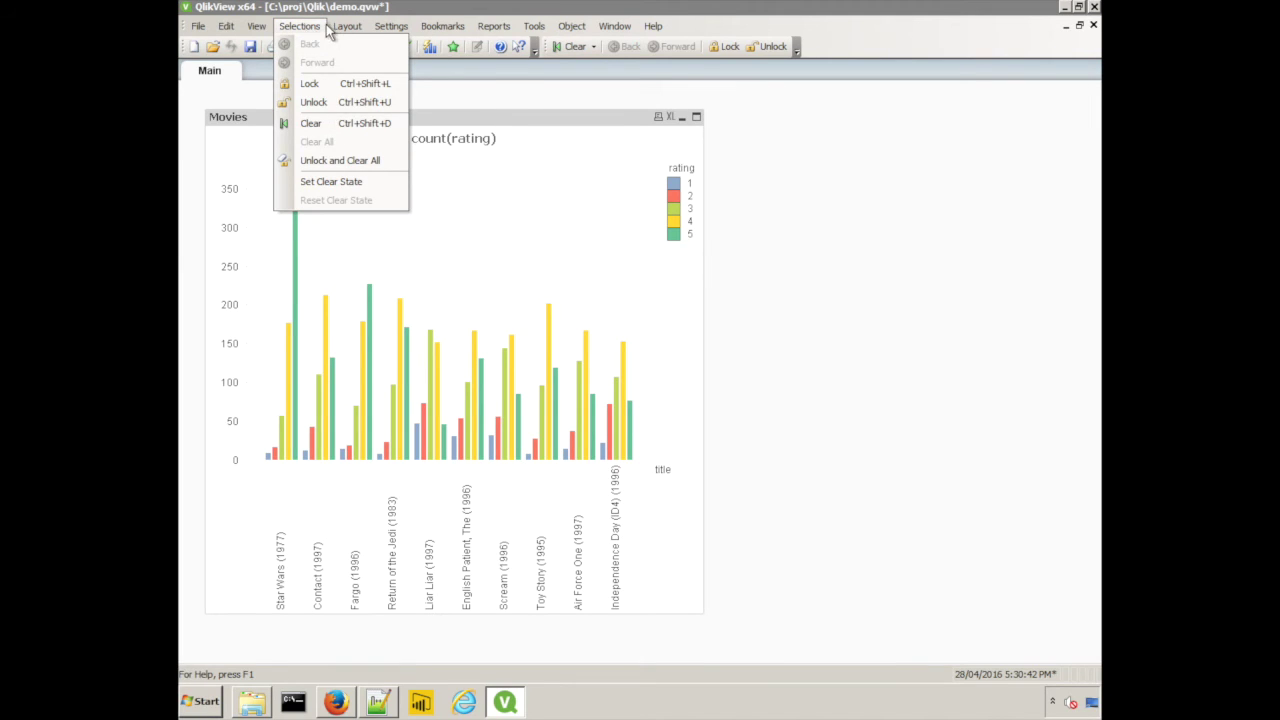
# Add a Current Selections box and move it to the sheet's upper right.
pyautogui.moveTo(345, 27)
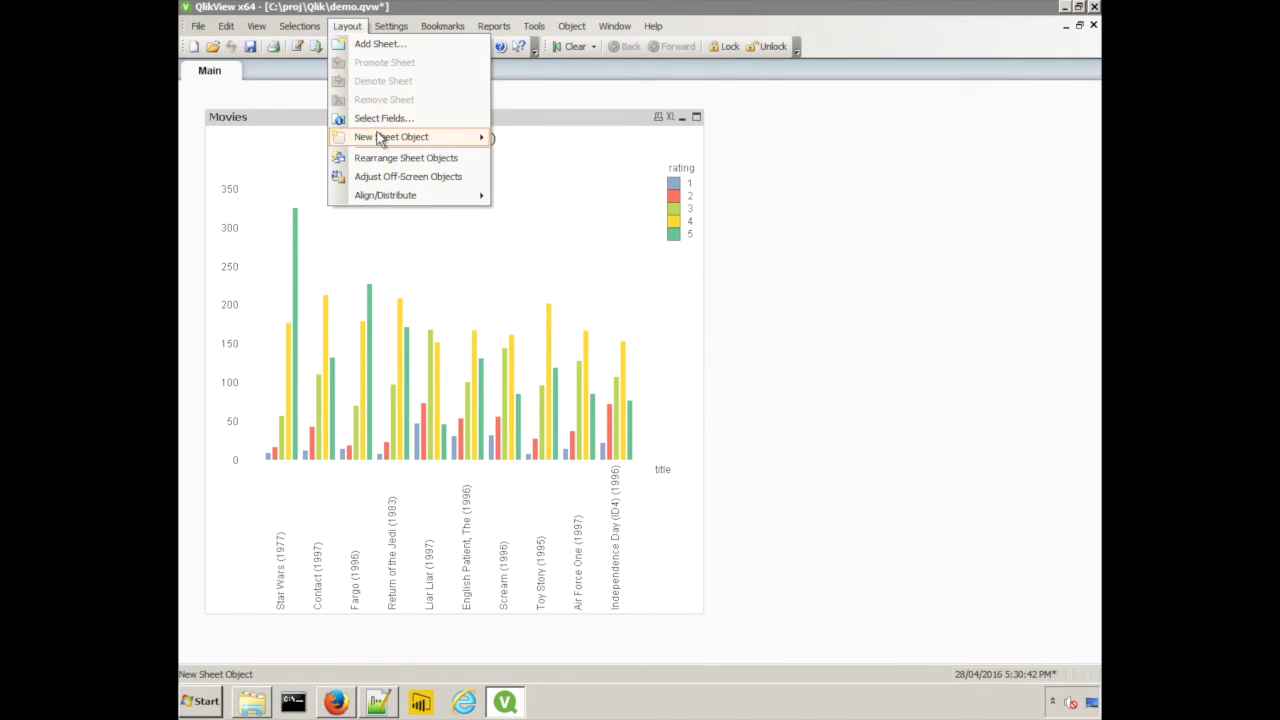
pyautogui.moveTo(378, 139)
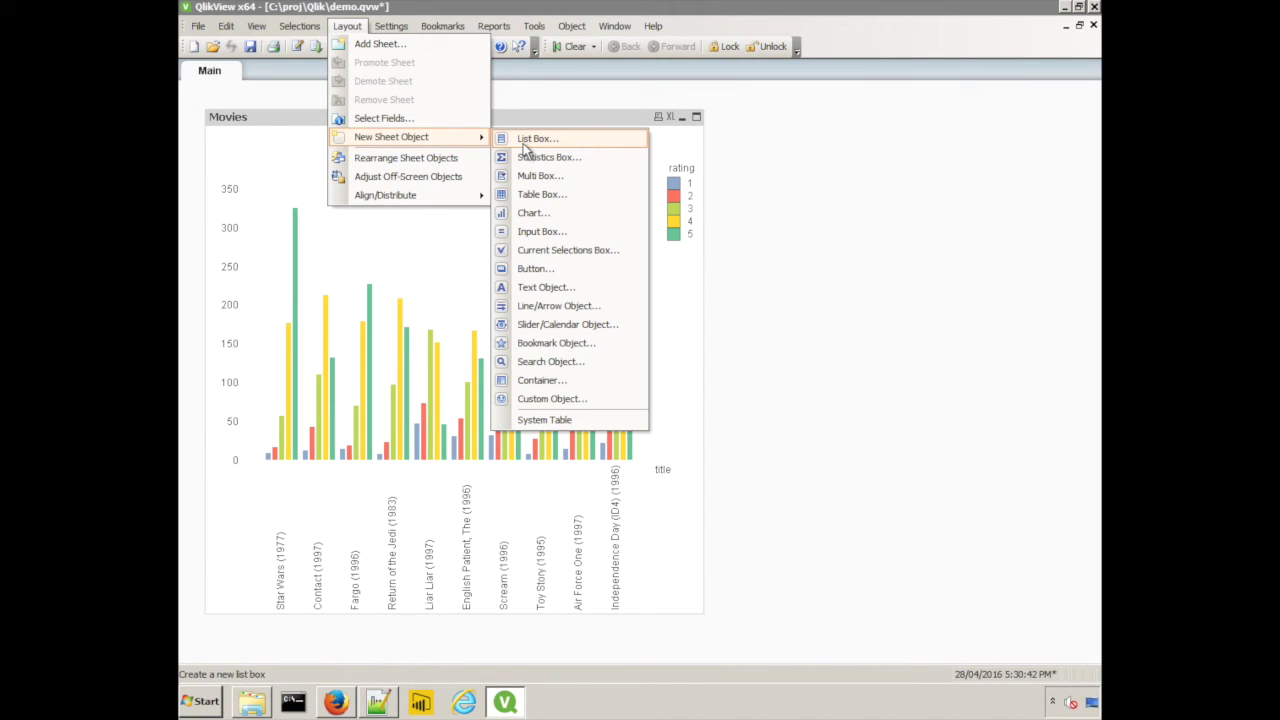
pyautogui.click(536, 255)
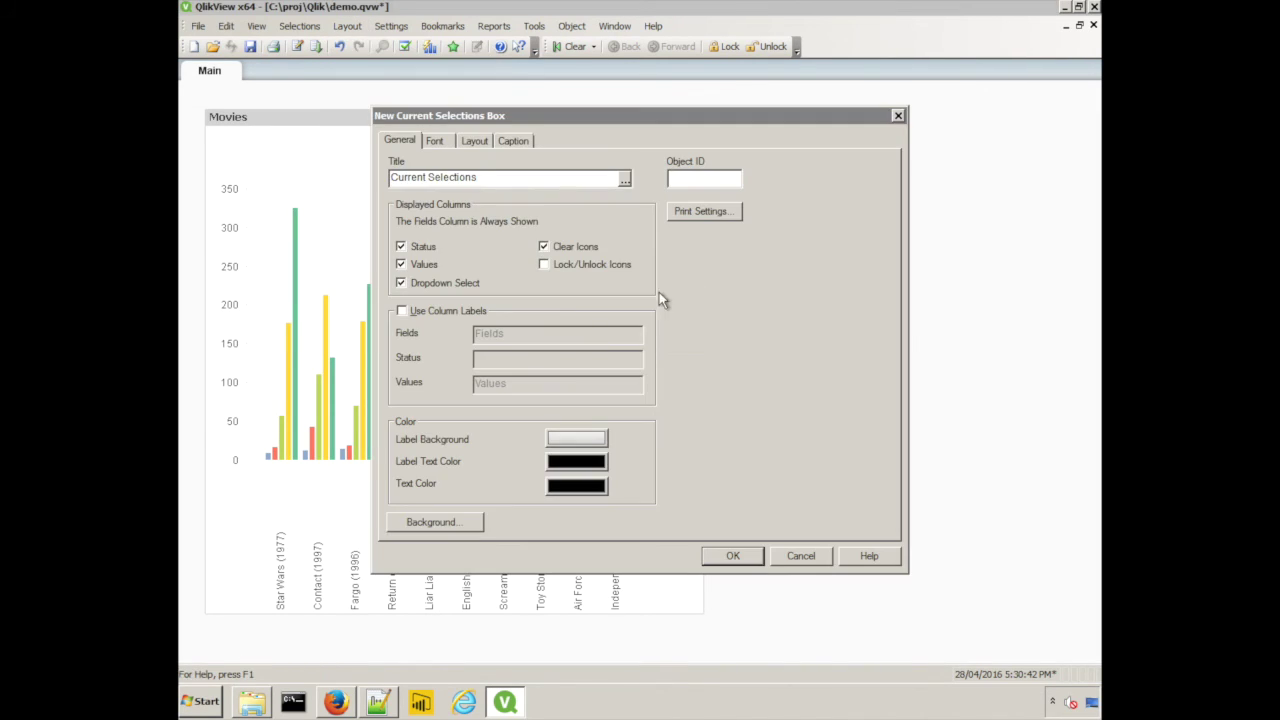
pyautogui.click(733, 555)
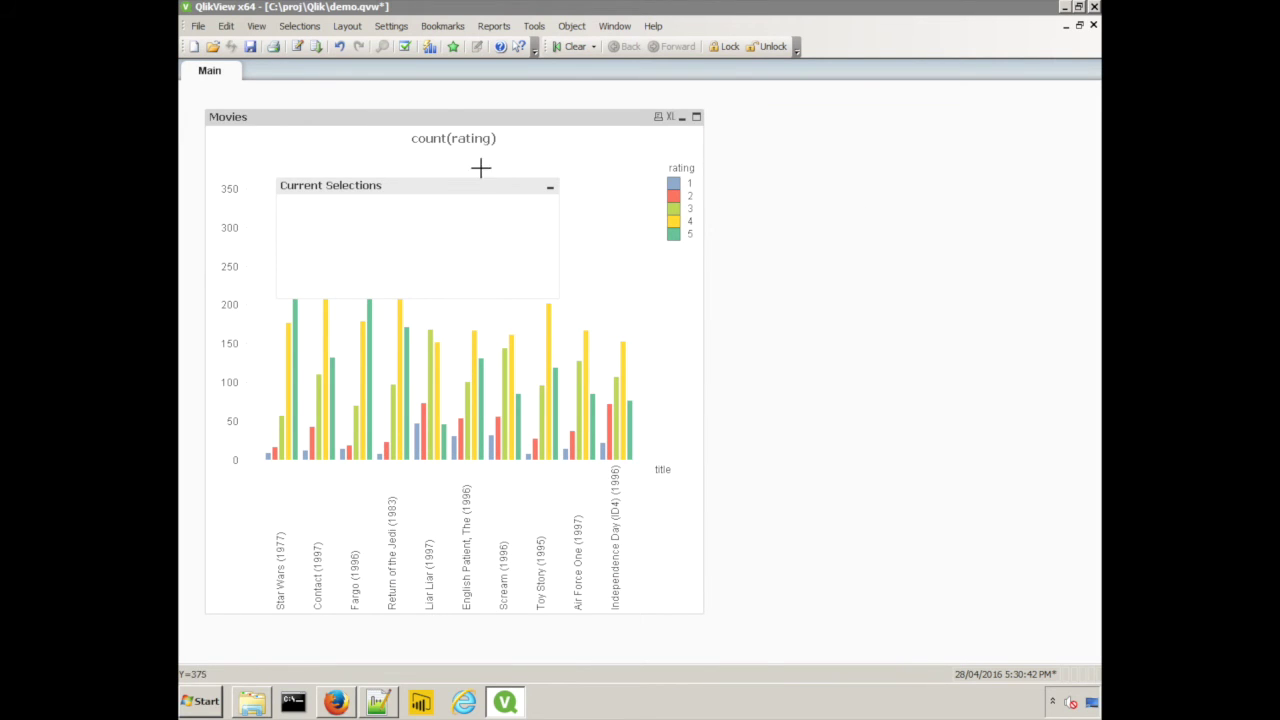
pyautogui.moveTo(435, 193); pyautogui.dragTo(967, 118)
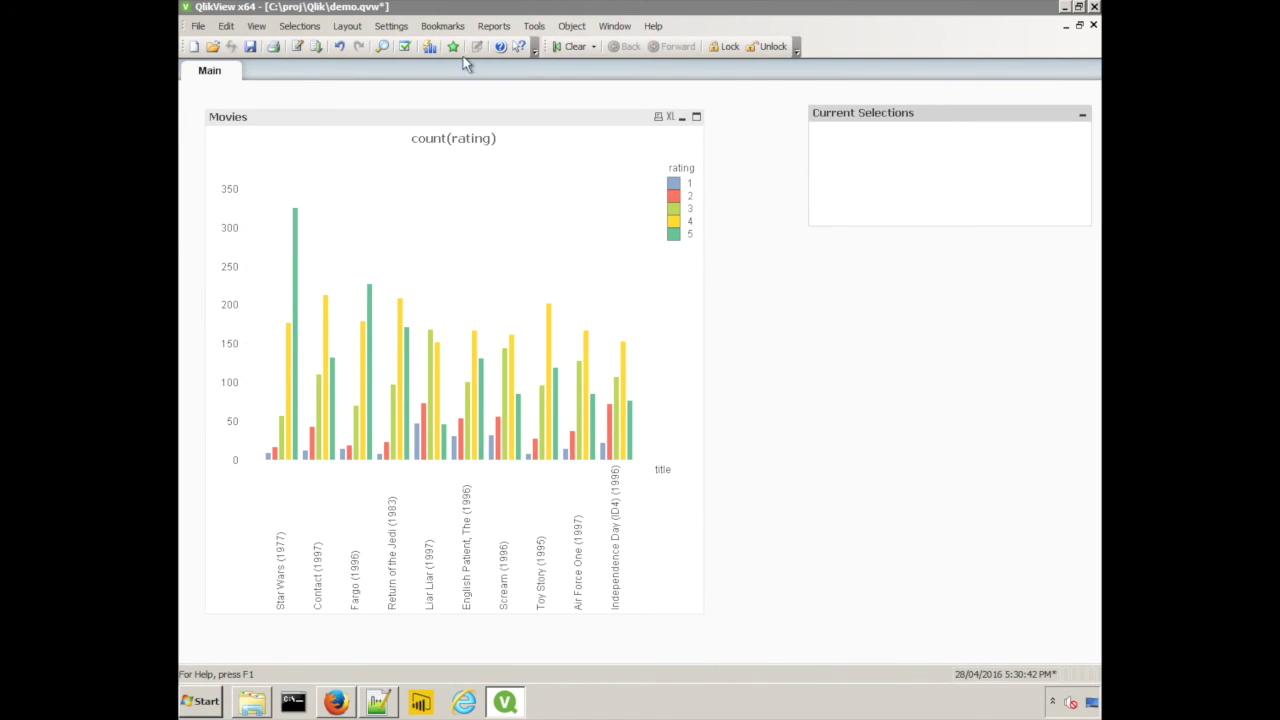
# Add genre and gender list boxes below Current Selections, then select Comedy.
pyautogui.click(359, 31)
pyautogui.click(375, 119)
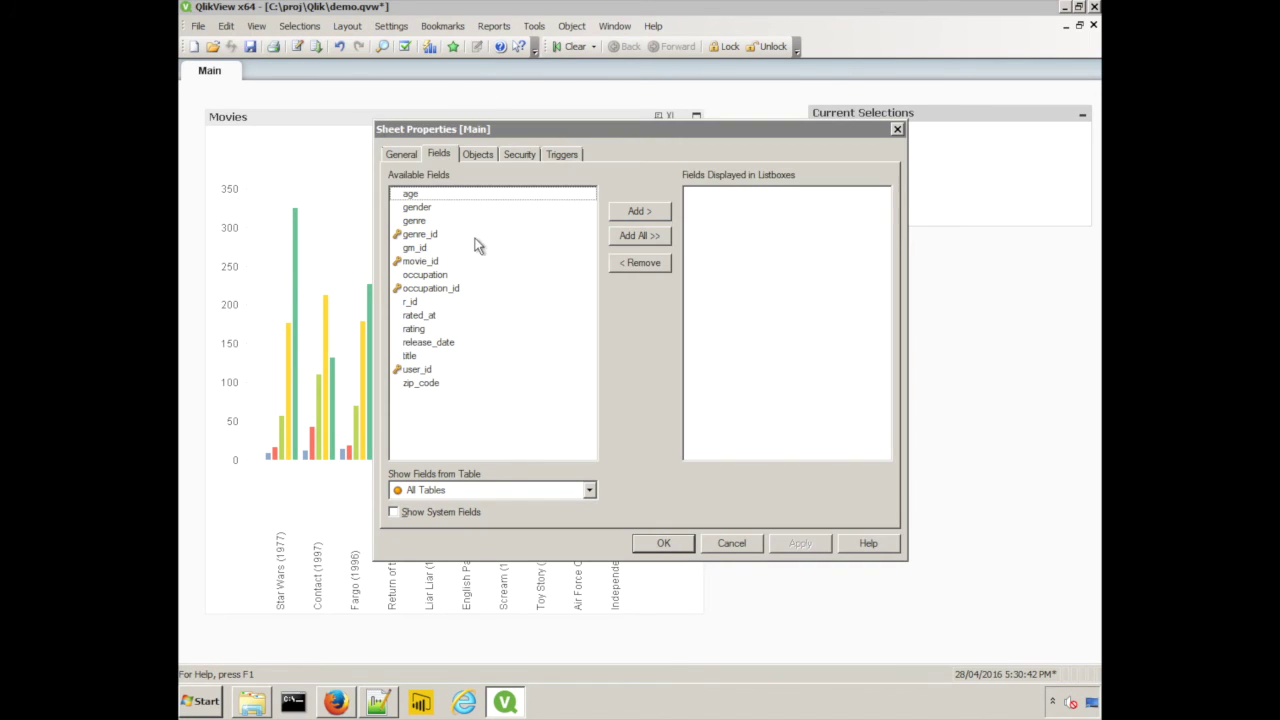
pyautogui.click(432, 220)
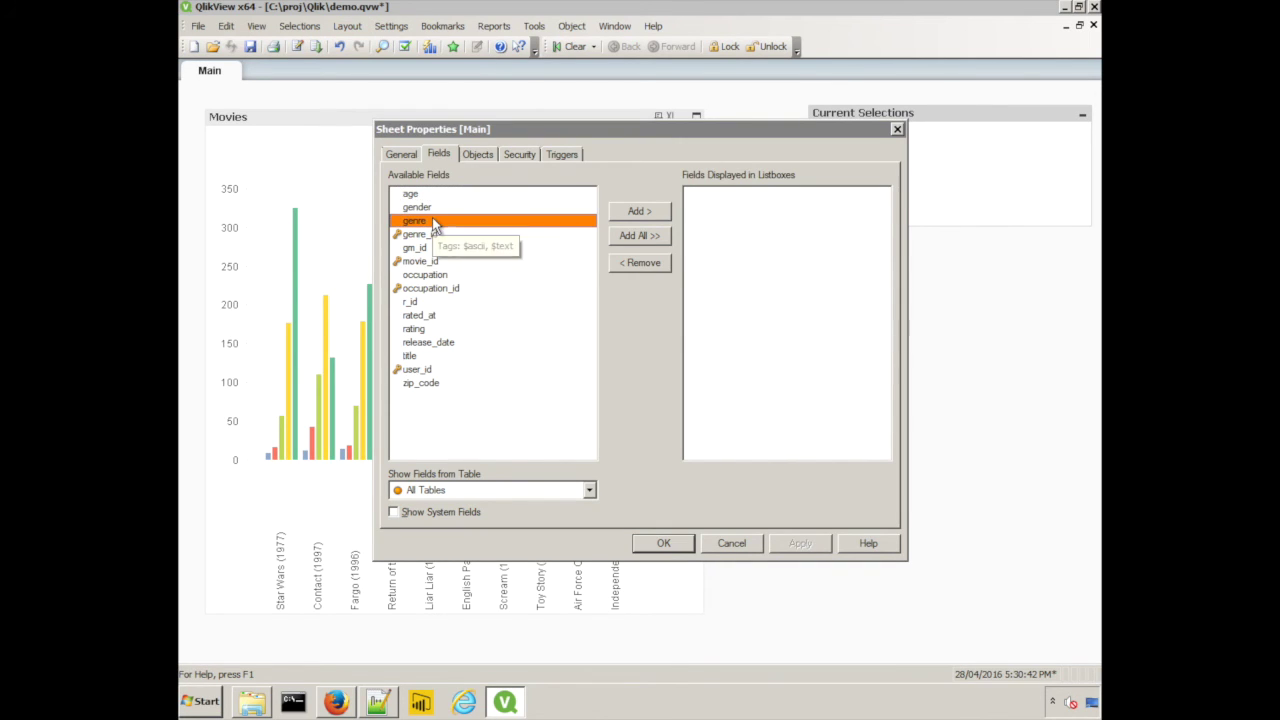
pyautogui.click(645, 211)
pyautogui.click(430, 207)
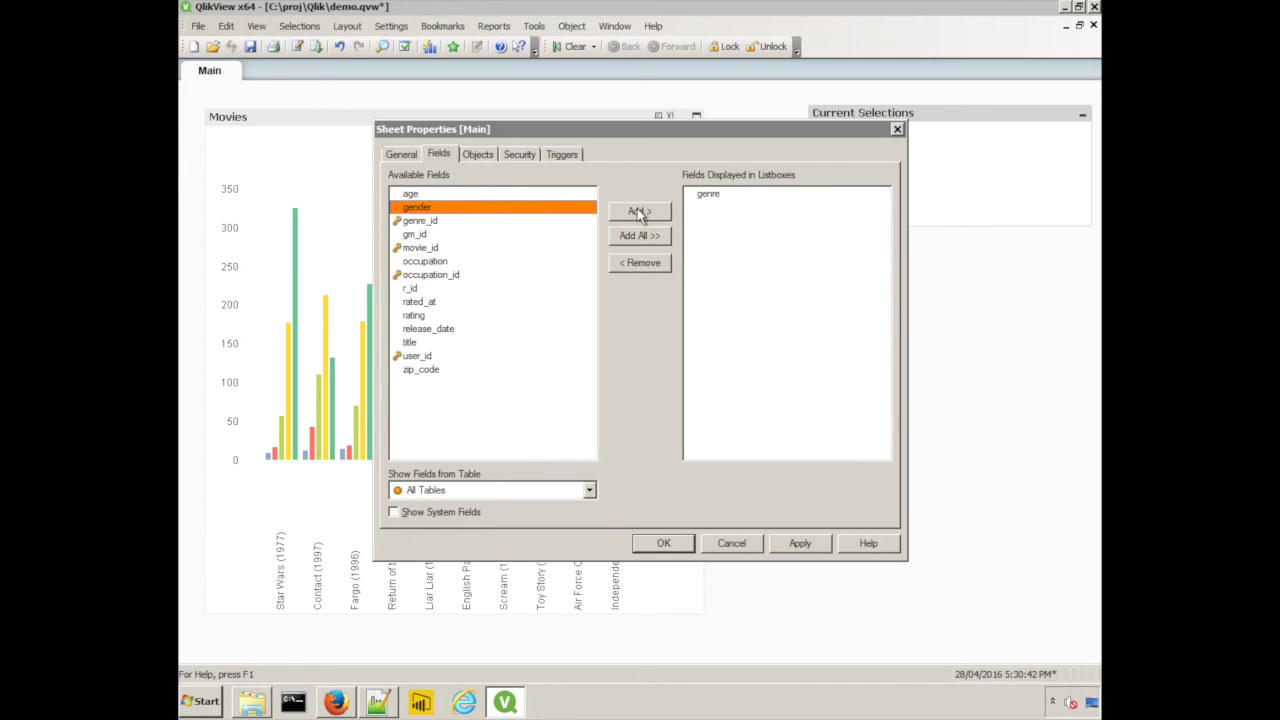
pyautogui.click(652, 211)
pyautogui.click(680, 545)
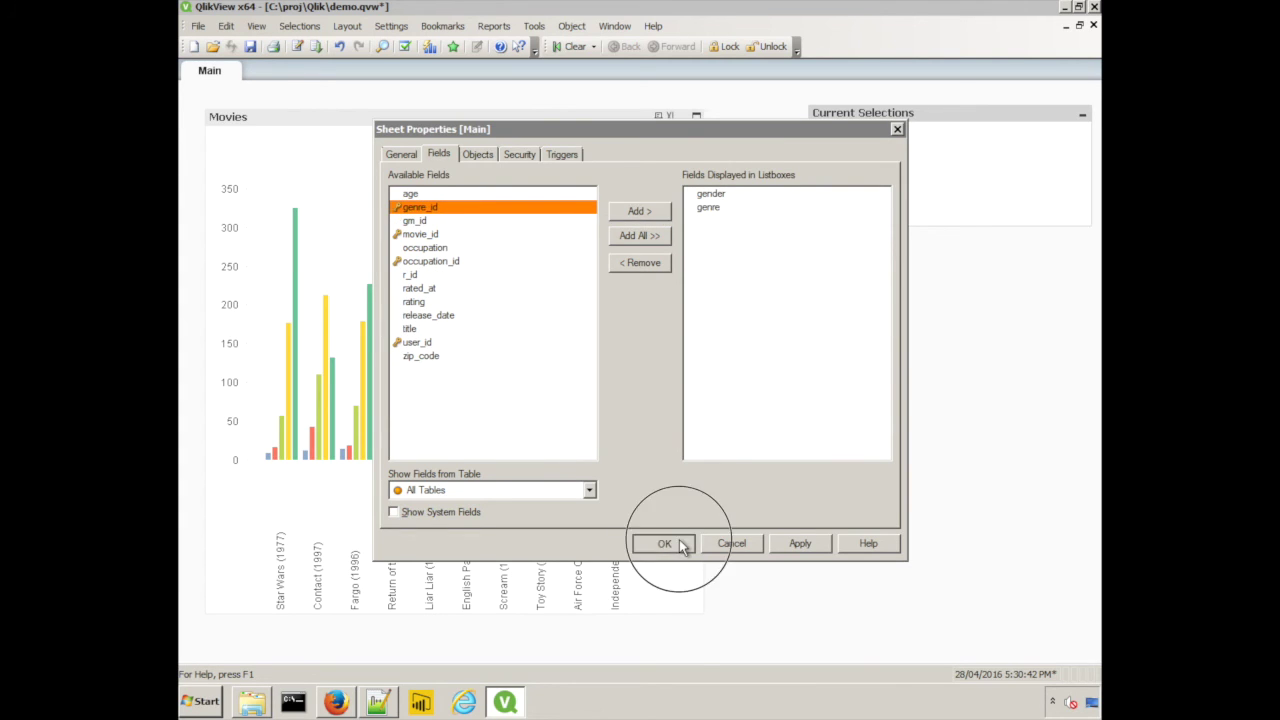
pyautogui.moveTo(224, 93); pyautogui.dragTo(1011, 243)
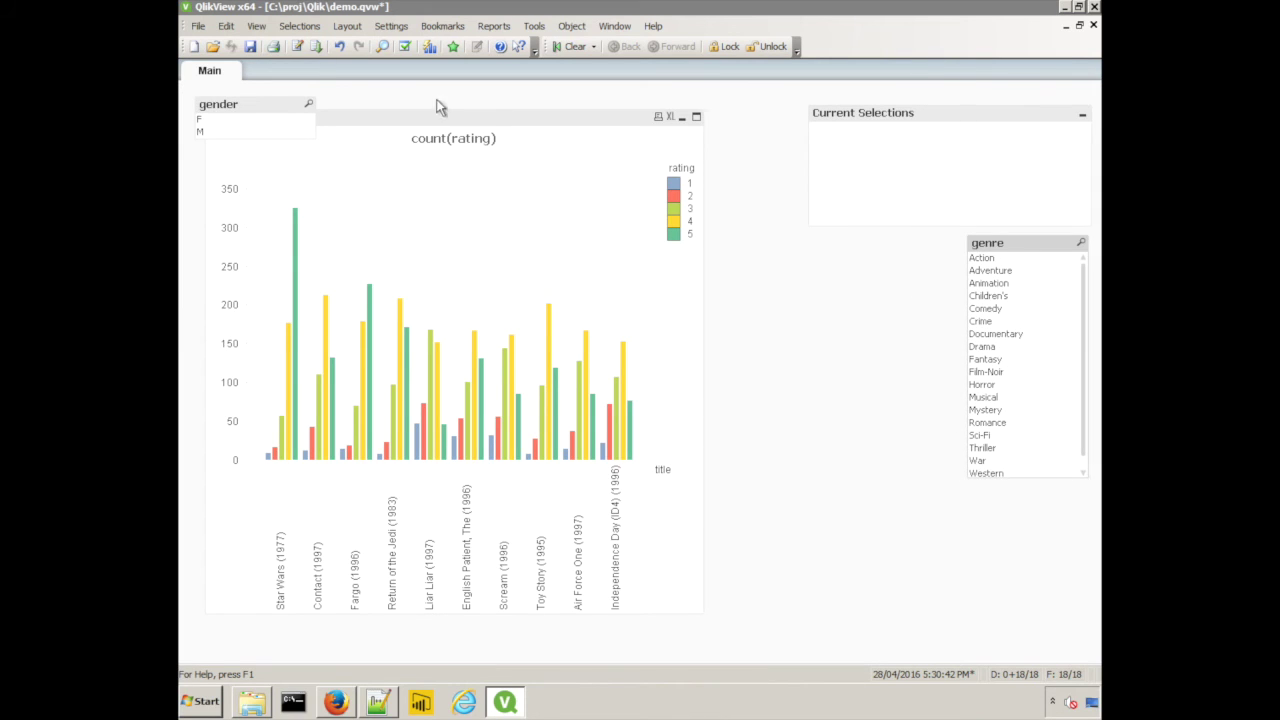
pyautogui.moveTo(276, 105); pyautogui.dragTo(917, 245)
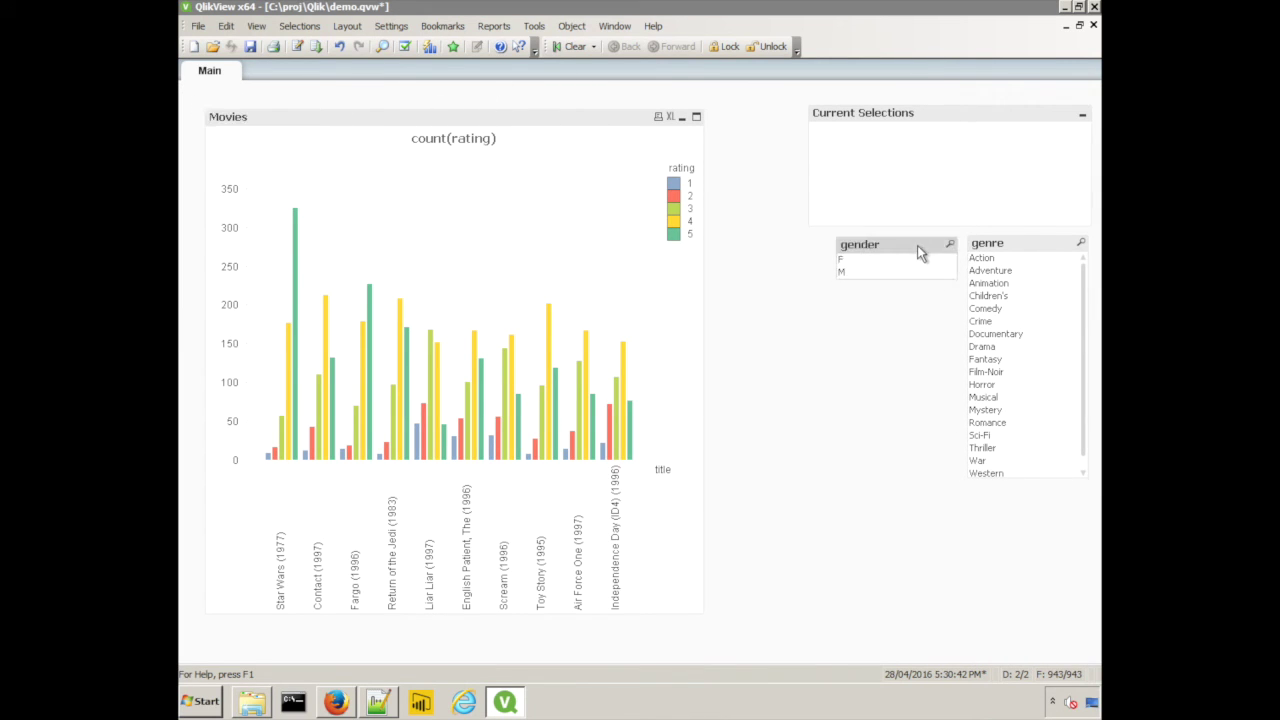
pyautogui.click(996, 311)
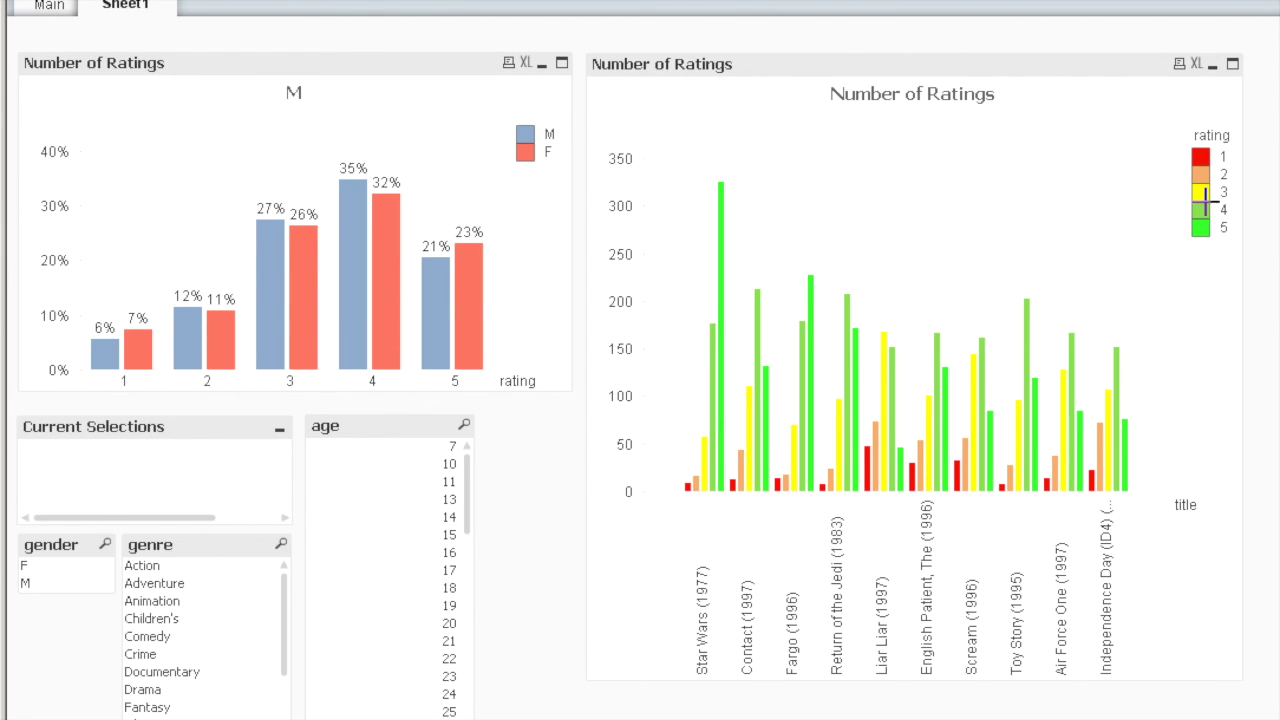
# Select M in the gender list and ages 25–35, briefly comparing with F along the way.
pyautogui.click(27, 566)
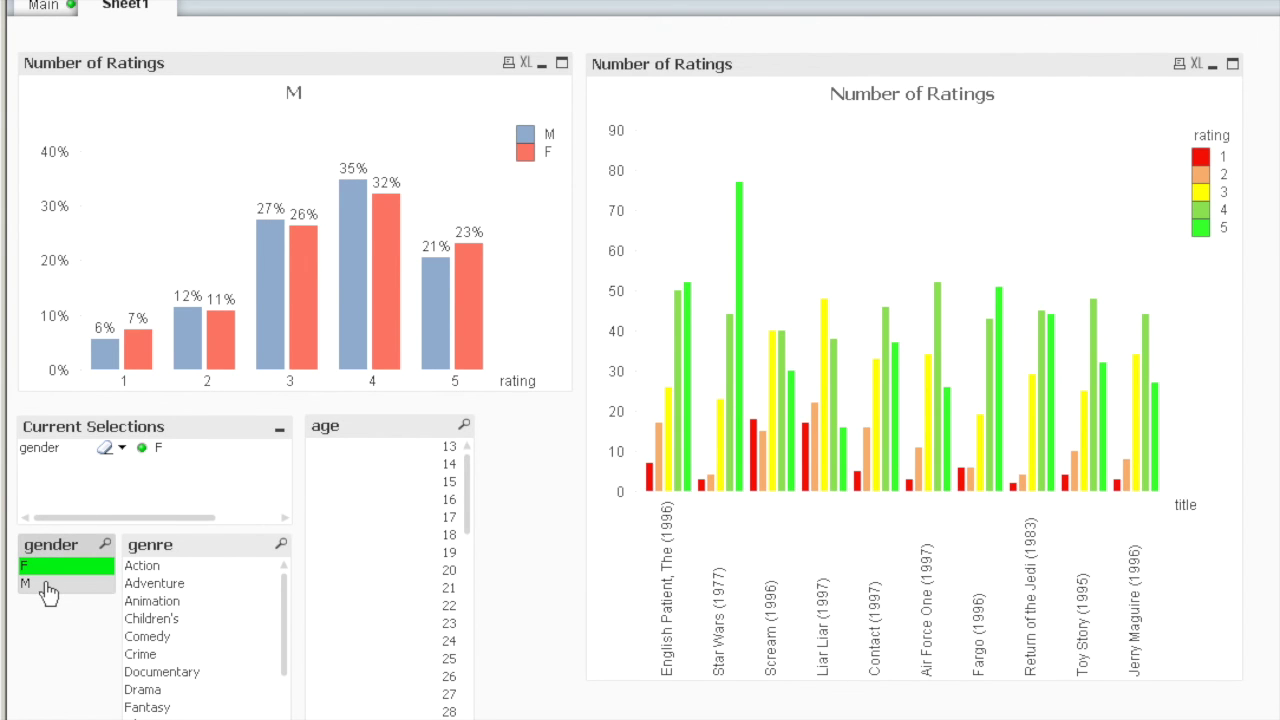
pyautogui.click(47, 584)
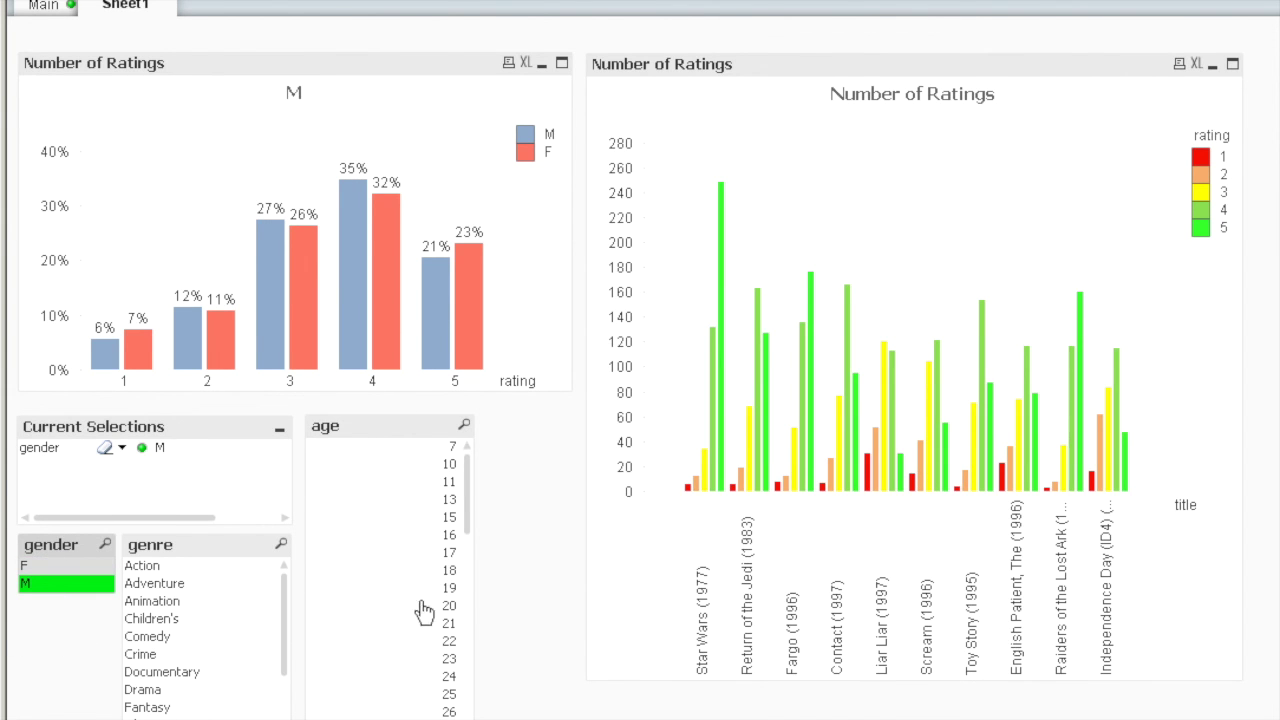
pyautogui.scroll(-3, 422, 630)
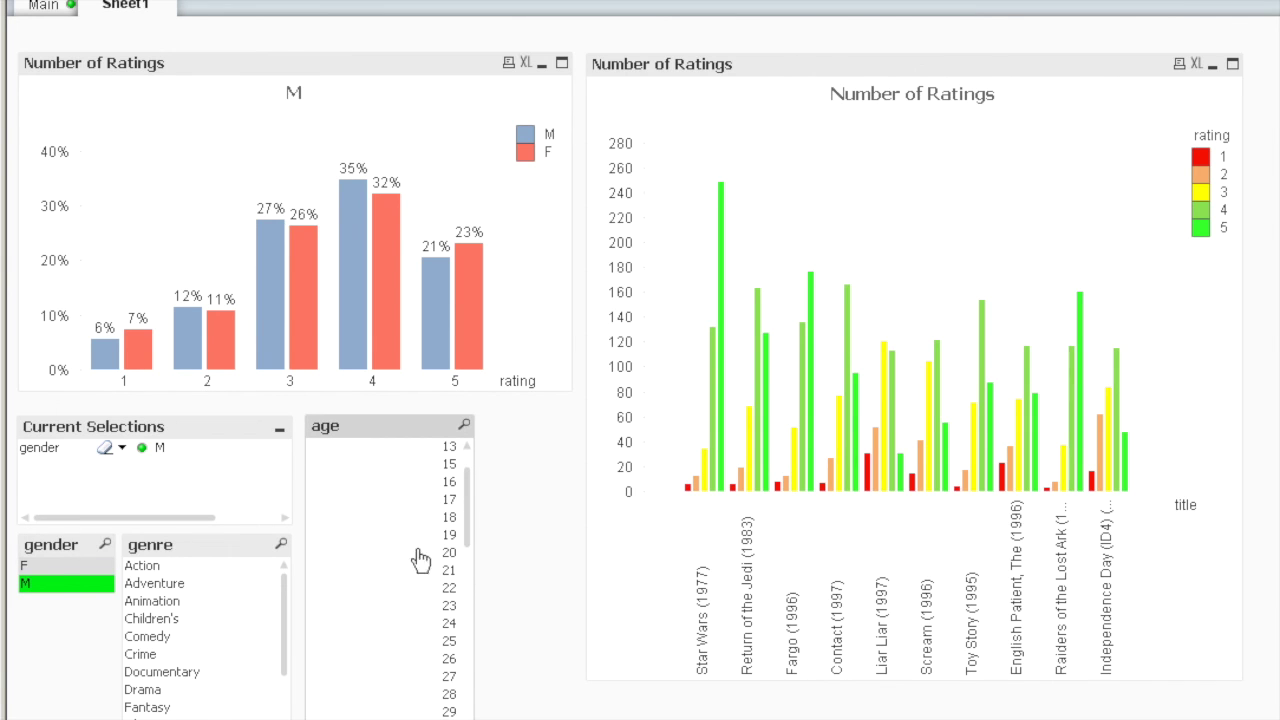
pyautogui.moveTo(348, 641); pyautogui.dragTo(373, 685)
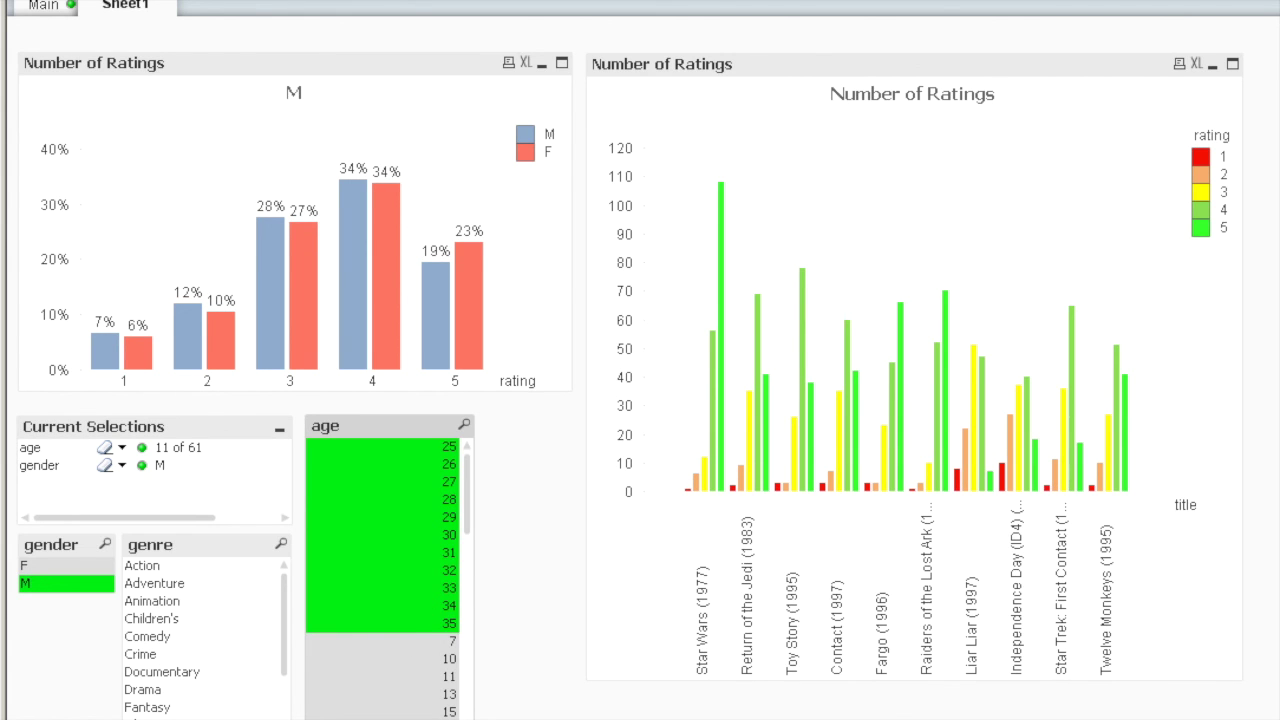
pyautogui.click(45, 566)
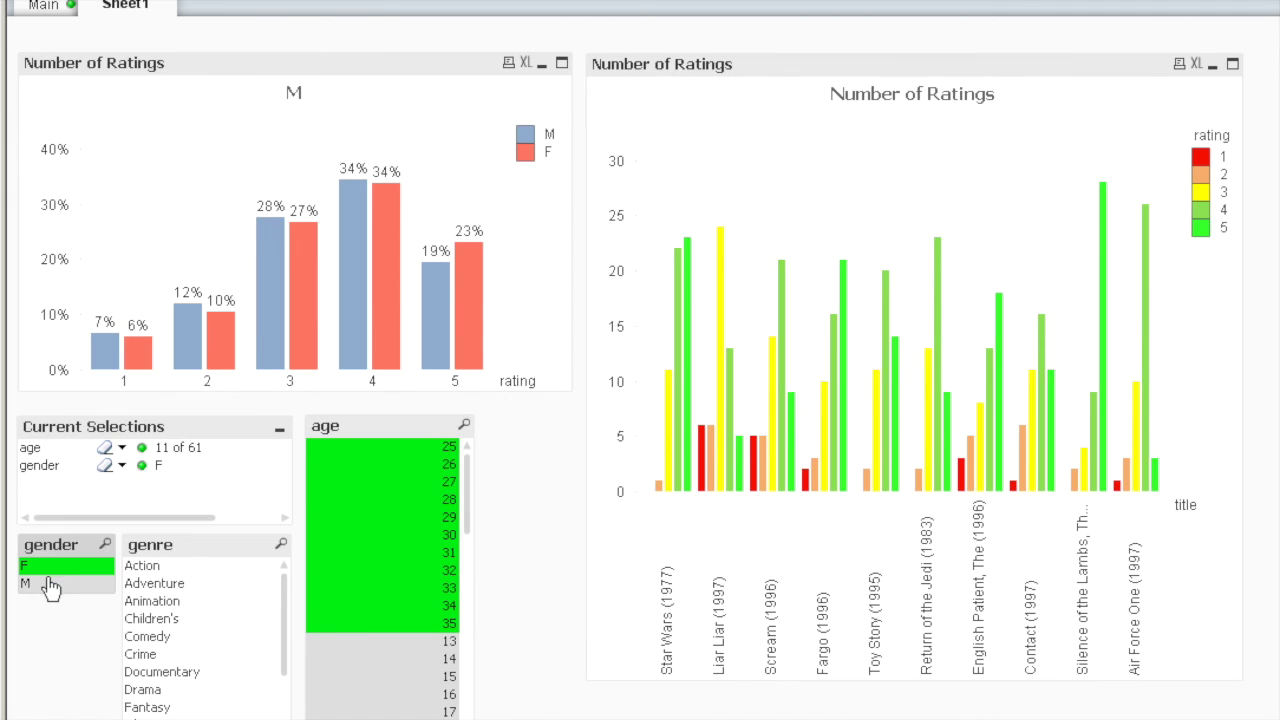
pyautogui.click(50, 585)
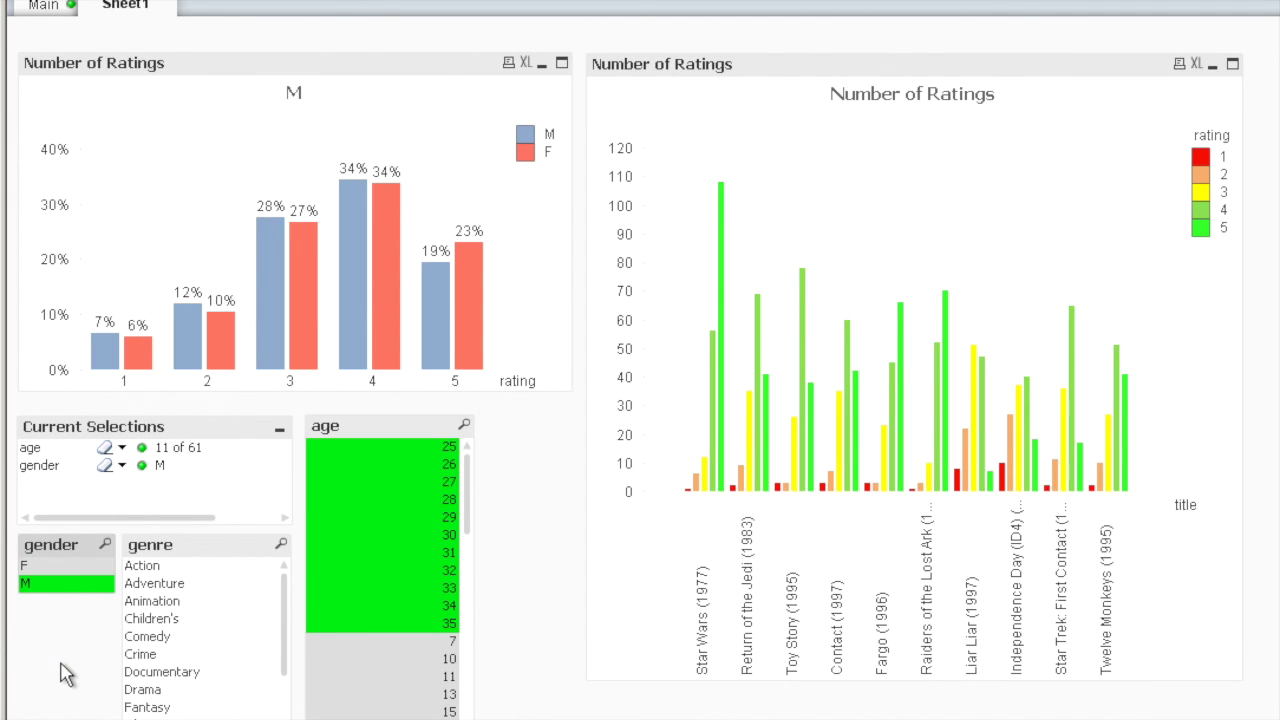